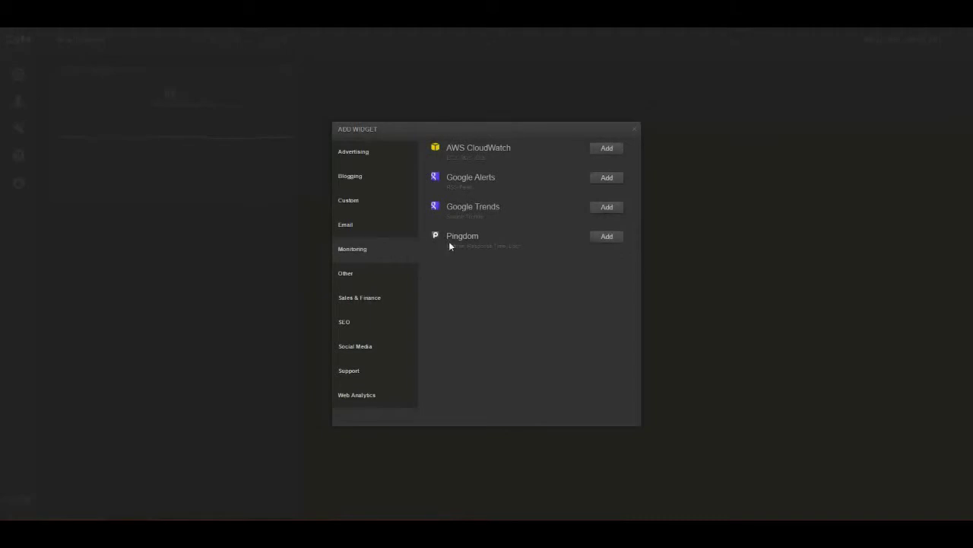
Try to add another Google Trends widget from the Monitoring category.
click(597, 213)
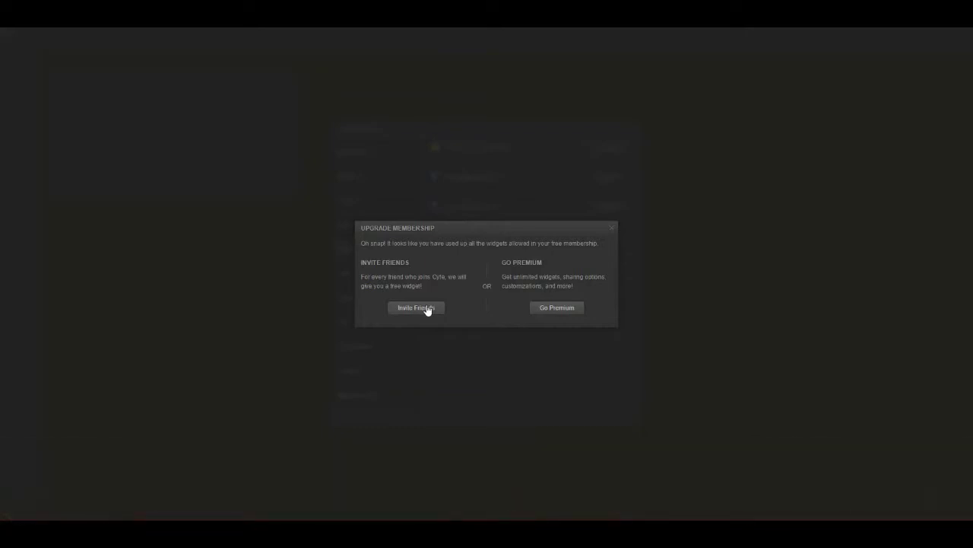
click(611, 228)
click(634, 130)
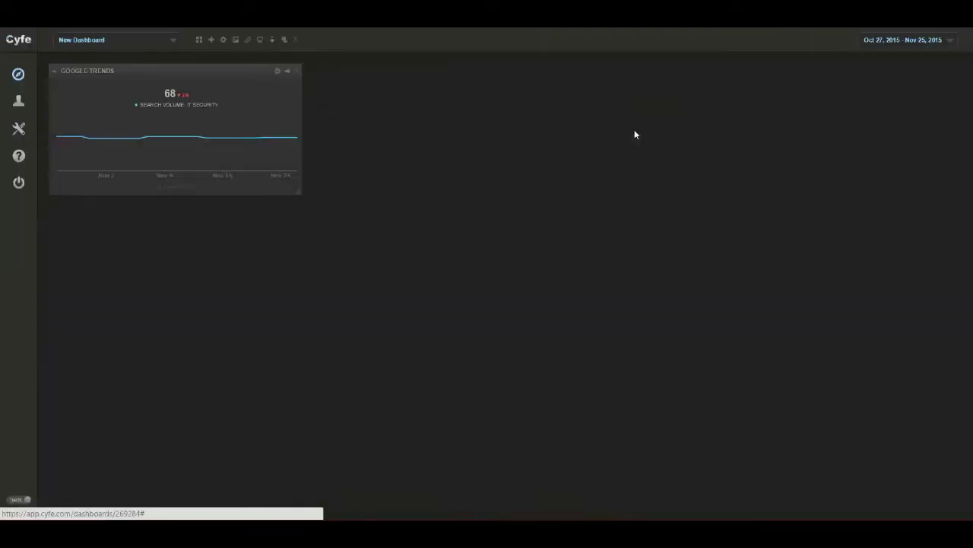
Switch to the Pages dashboard and remove the lower Facebook Pages widget beneath the large one.
click(173, 43)
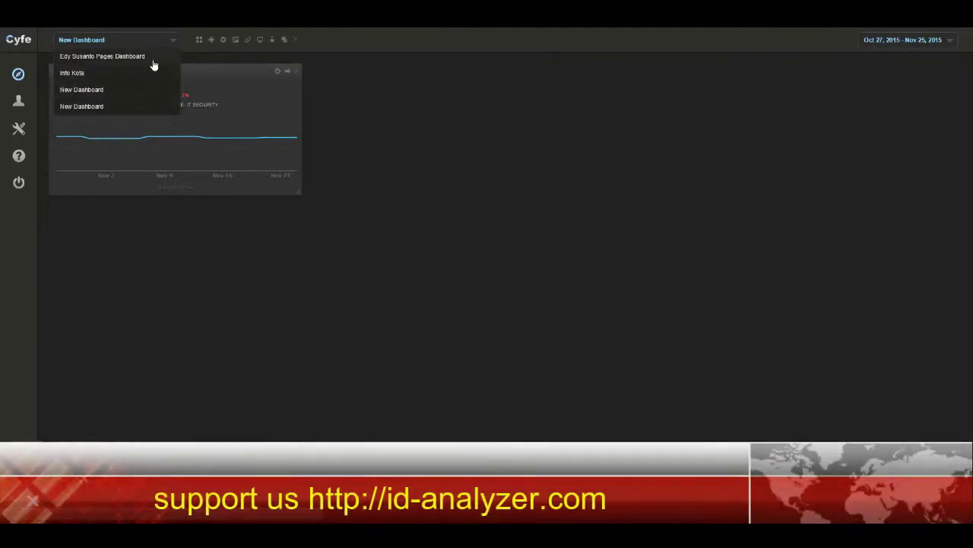
click(153, 61)
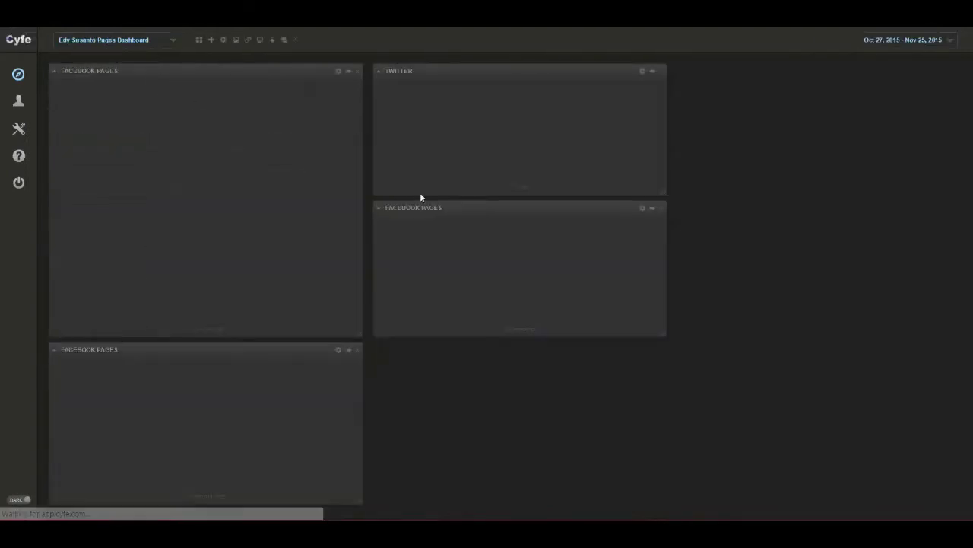
click(357, 351)
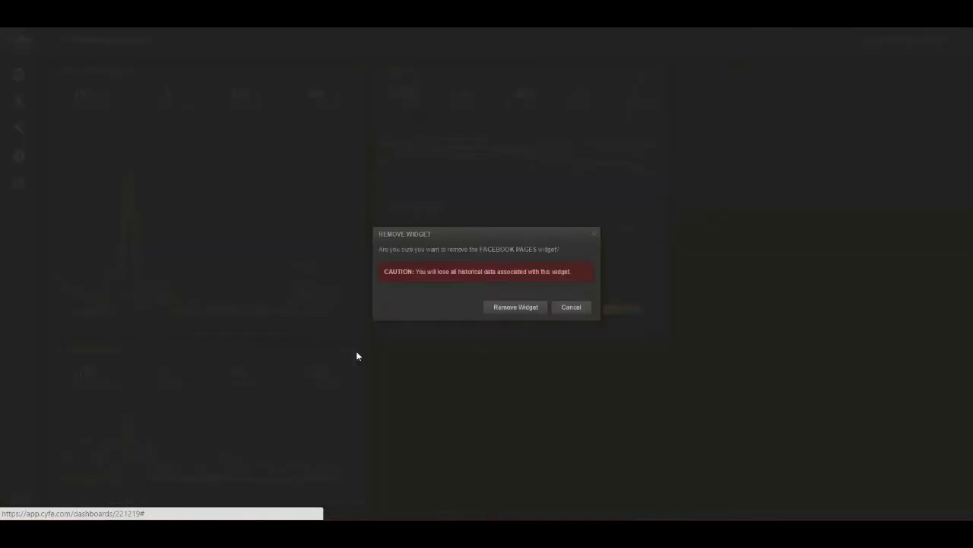
click(495, 309)
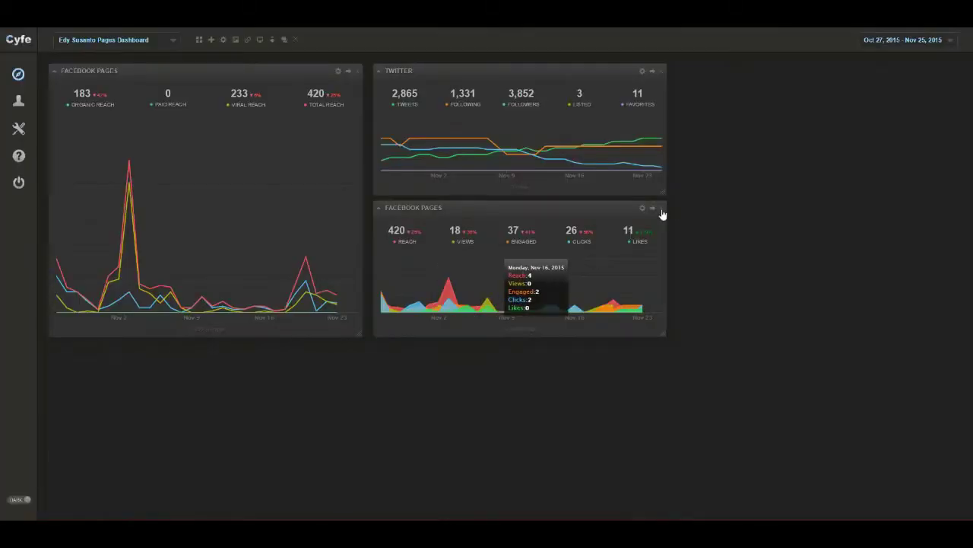
Remove the Facebook Pages widget below Twitter and the Twitter widget itself.
click(662, 210)
click(534, 312)
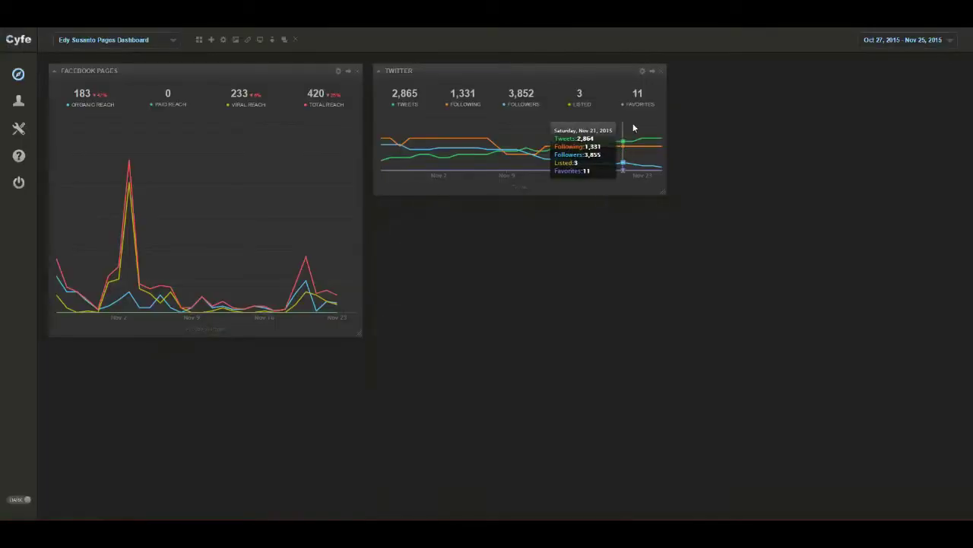
click(661, 71)
click(532, 309)
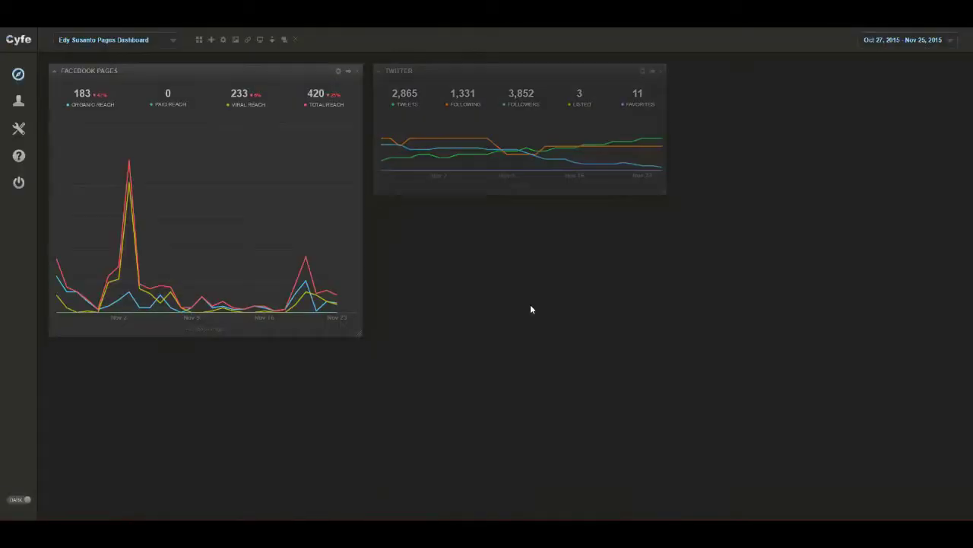
Return to the New Dashboard containing the Google Trends widget and open its list of addable widgets.
mouse_move(139, 42)
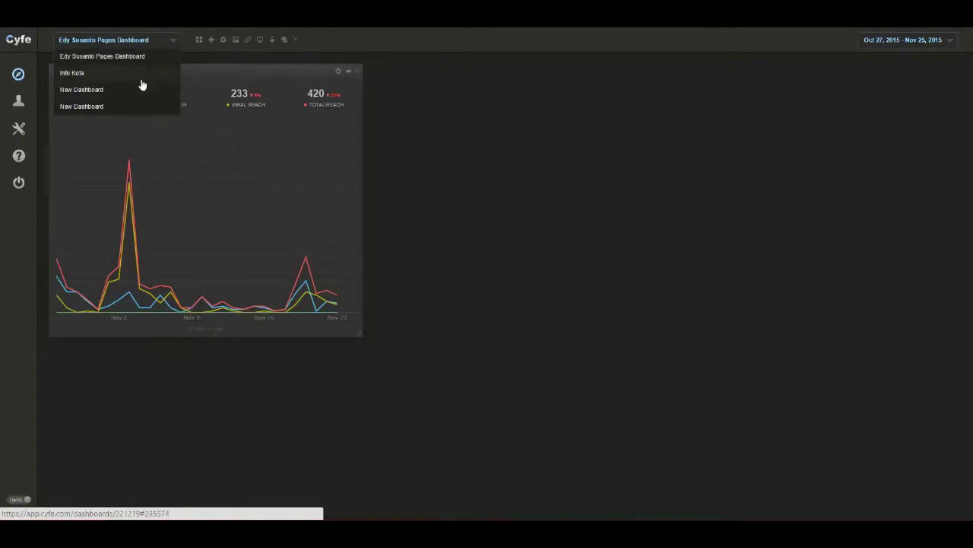
click(137, 106)
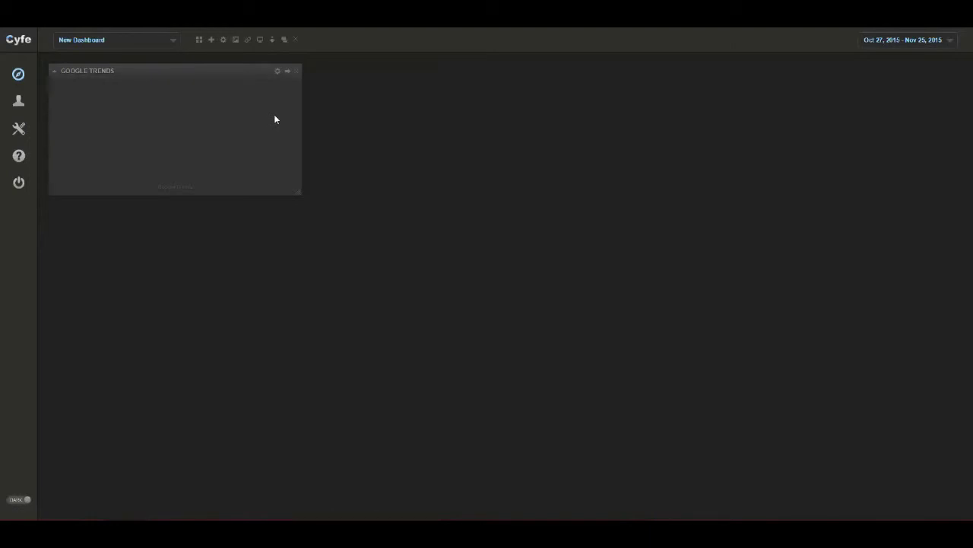
click(199, 39)
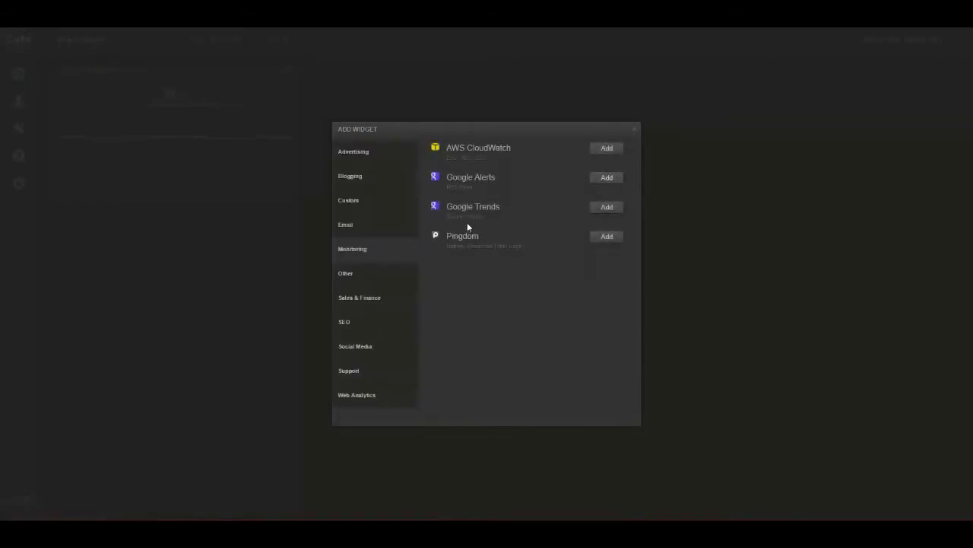
Look through the widgets offered in the Other, Sales & Finance and SEO categories.
click(368, 273)
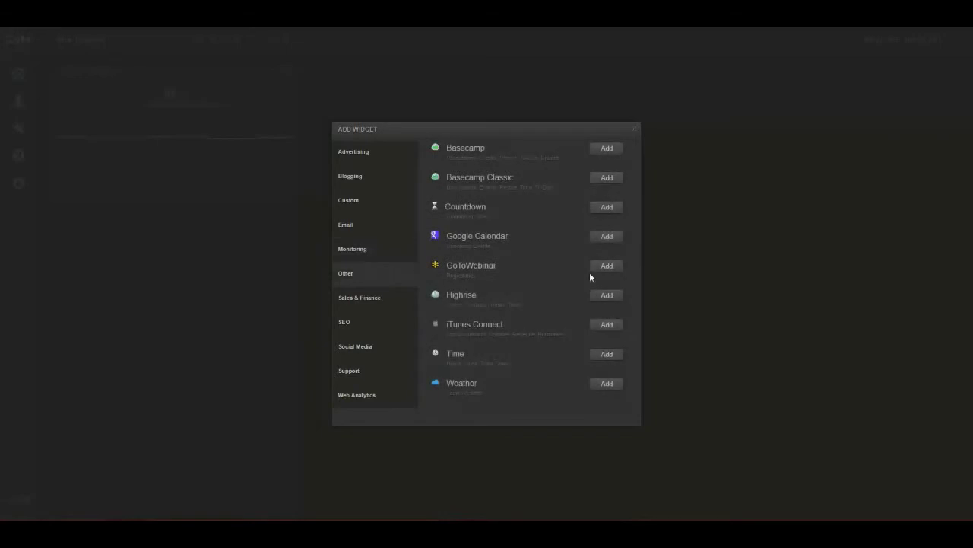
click(374, 304)
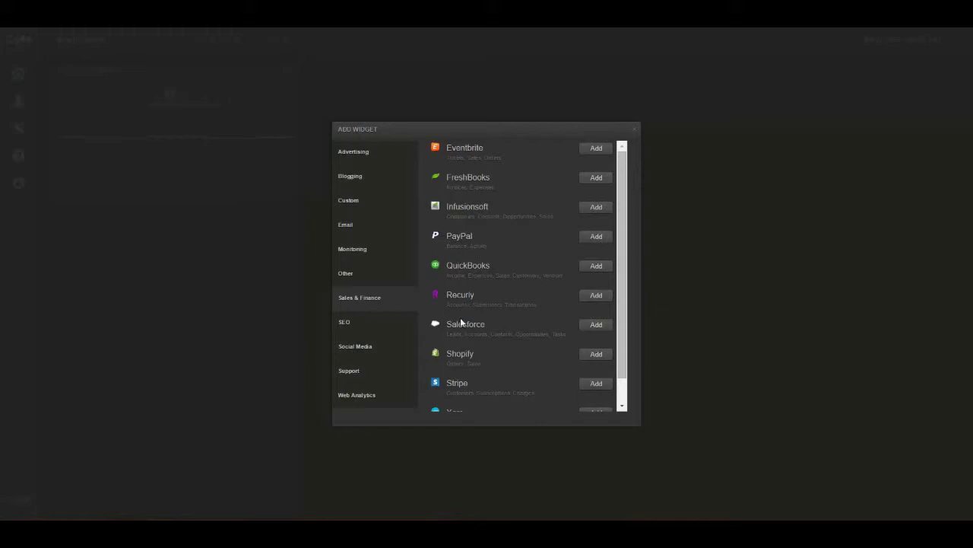
scroll(604, 344, down, 2)
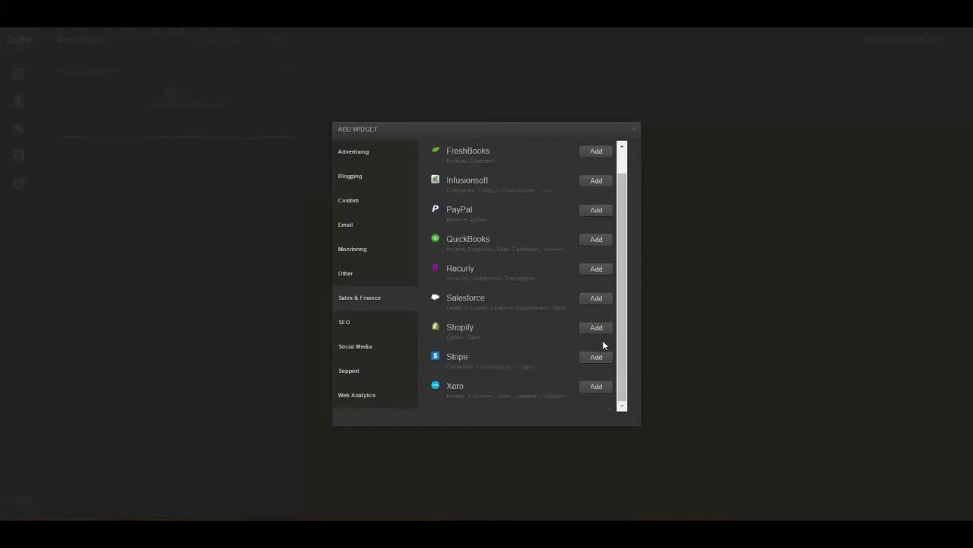
click(378, 323)
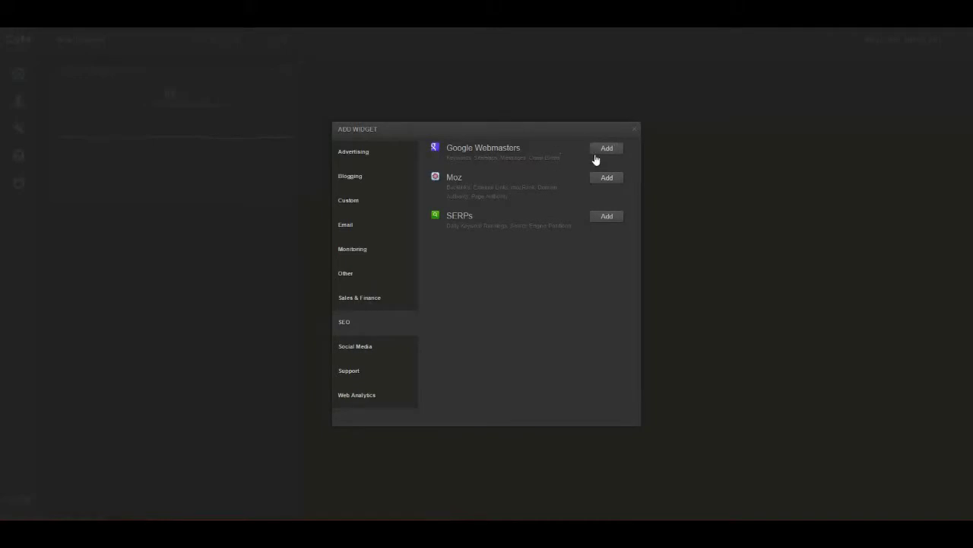
Add the Instagram widget from the Social Media category and place it beside the Google Trends widget.
click(367, 348)
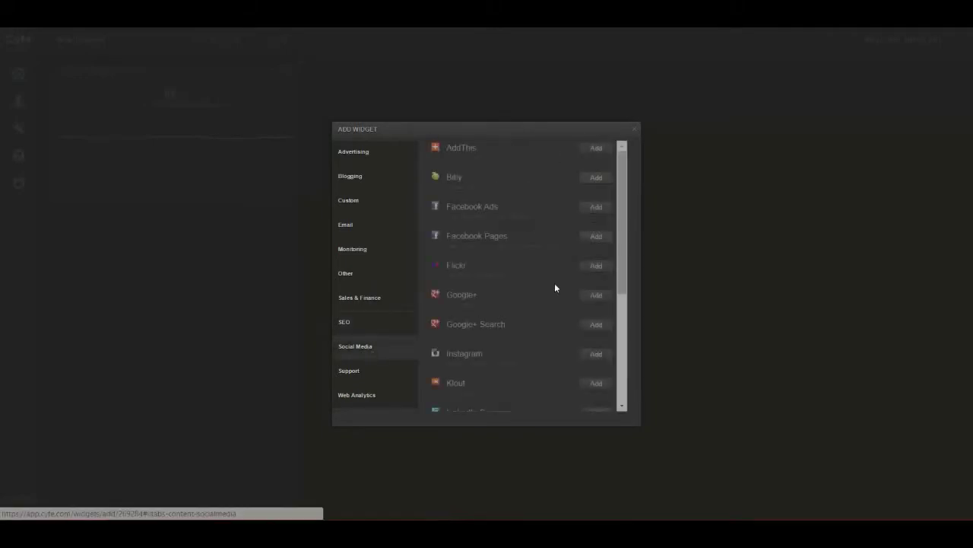
mouse_move(622, 272)
mouse_down()
mouse_move(628, 335)
mouse_move(626, 261)
mouse_move(628, 283)
mouse_up()
drag(623, 227, 623, 323)
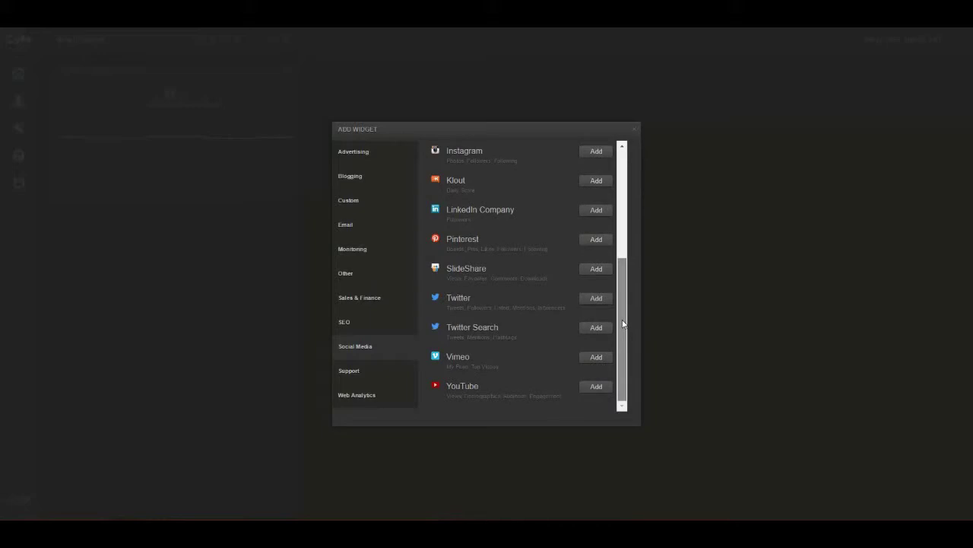
drag(623, 324, 626, 250)
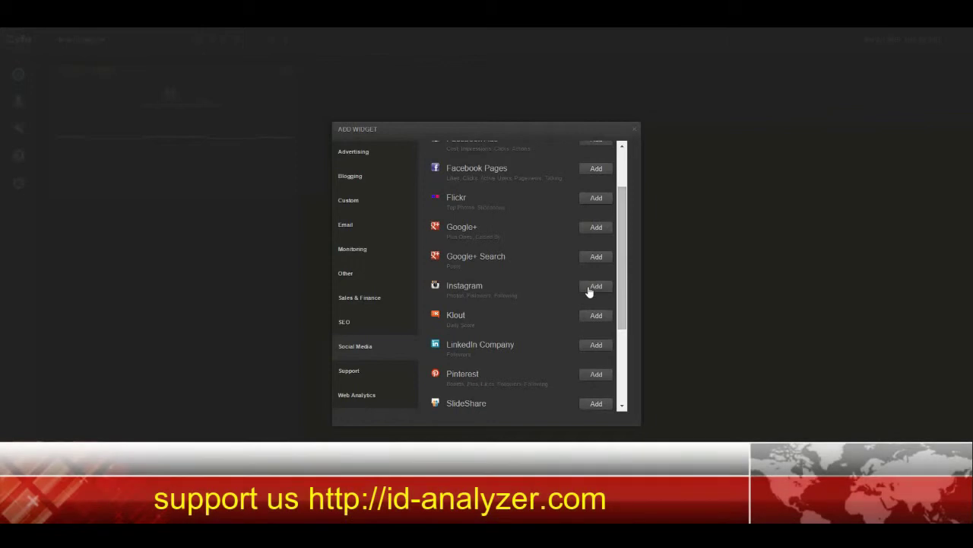
click(596, 286)
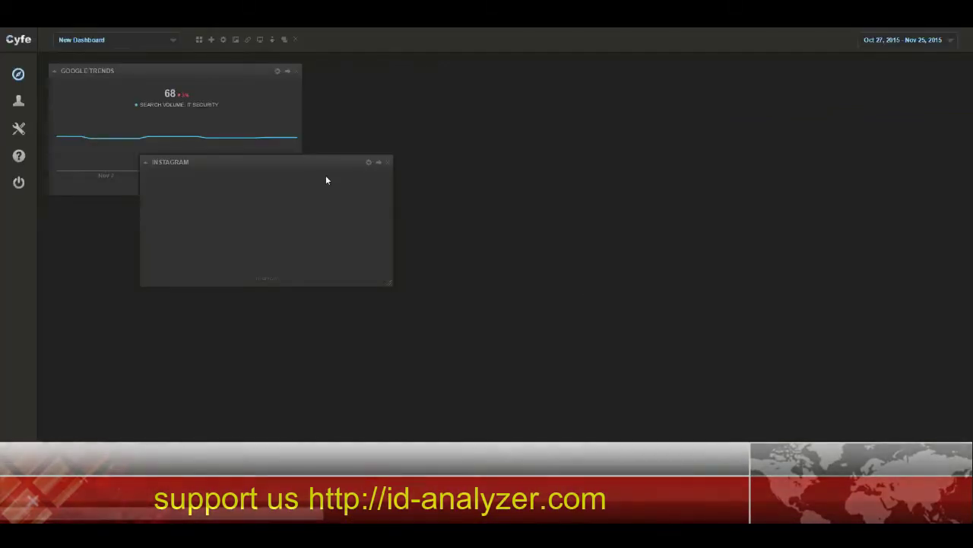
drag(308, 162, 487, 92)
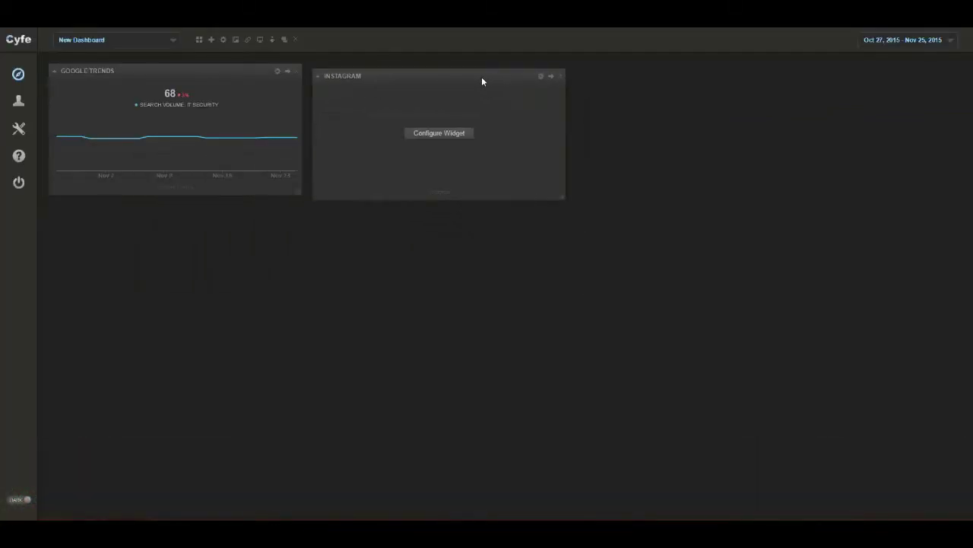
Configure the Instagram widget with the account's Instagram username and the Overview metric.
click(456, 129)
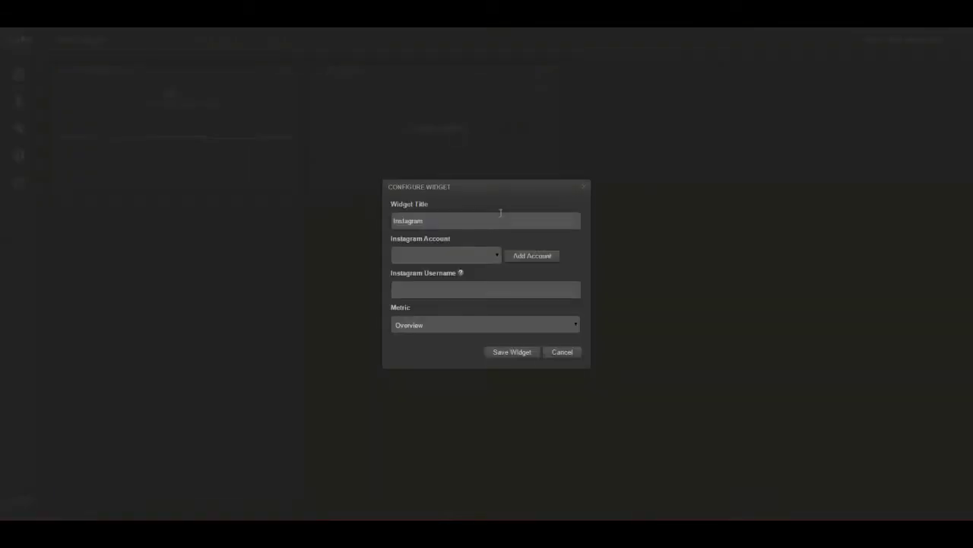
click(475, 256)
click(474, 256)
key(BackSpace)
text(sledysoes)
click(479, 324)
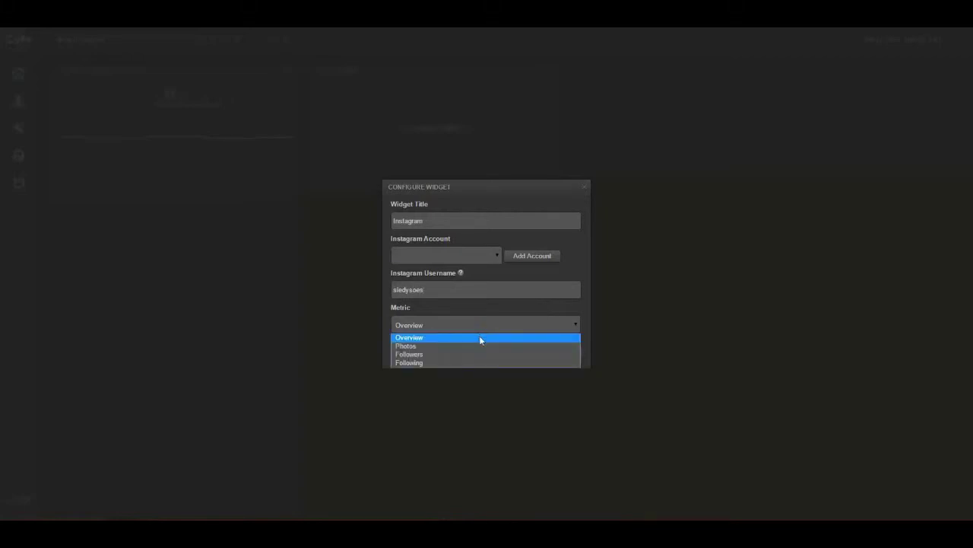
click(480, 335)
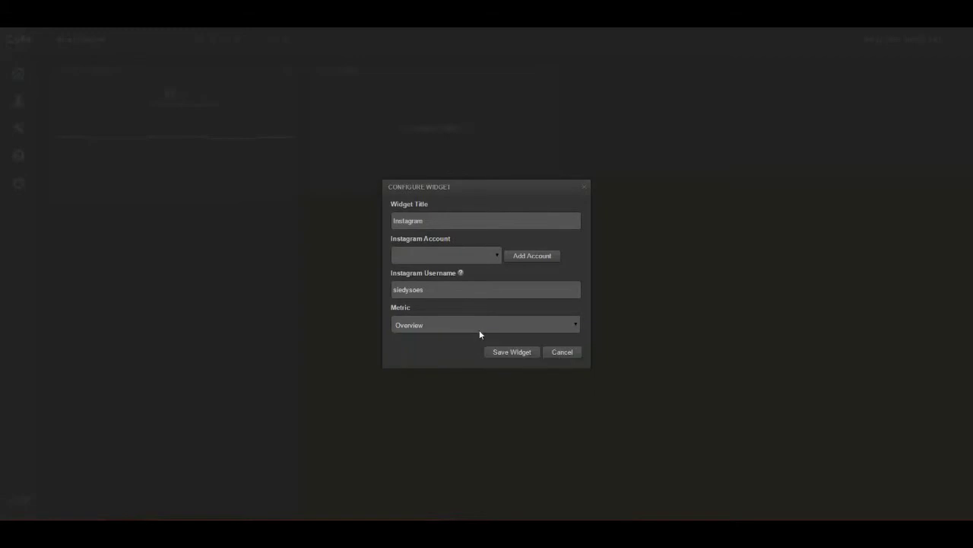
Start adding an Instagram account to the widget and try to log in with the account username and password.
click(525, 256)
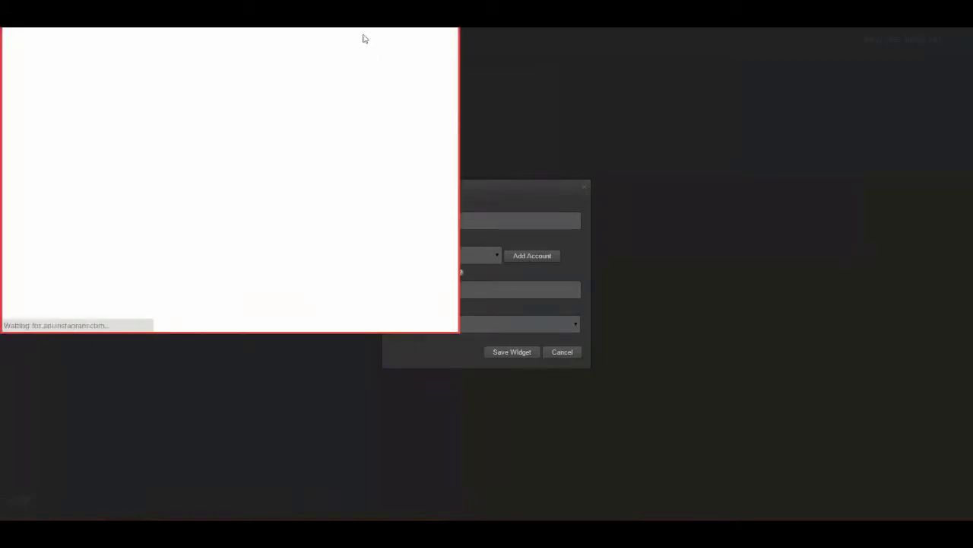
drag(349, 12, 653, 159)
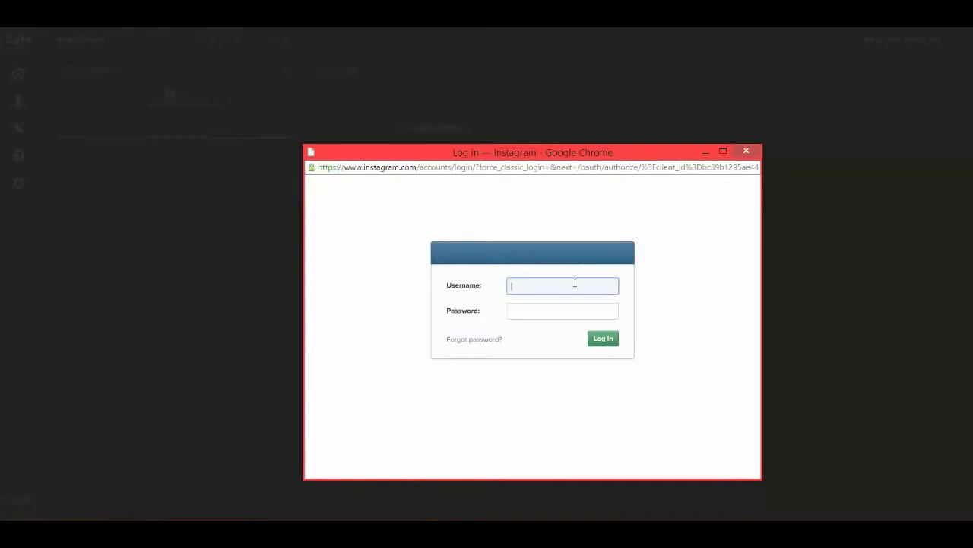
text(s)
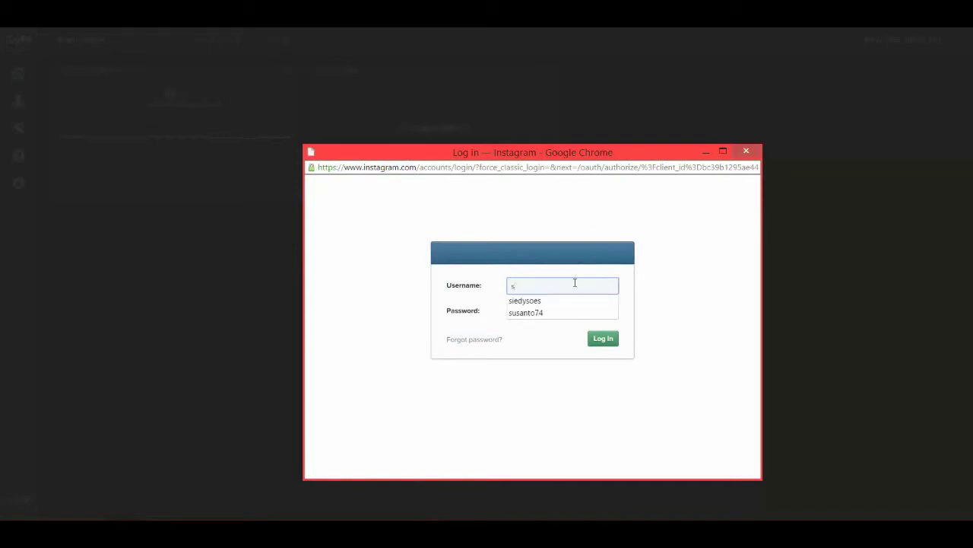
click(571, 301)
click(571, 310)
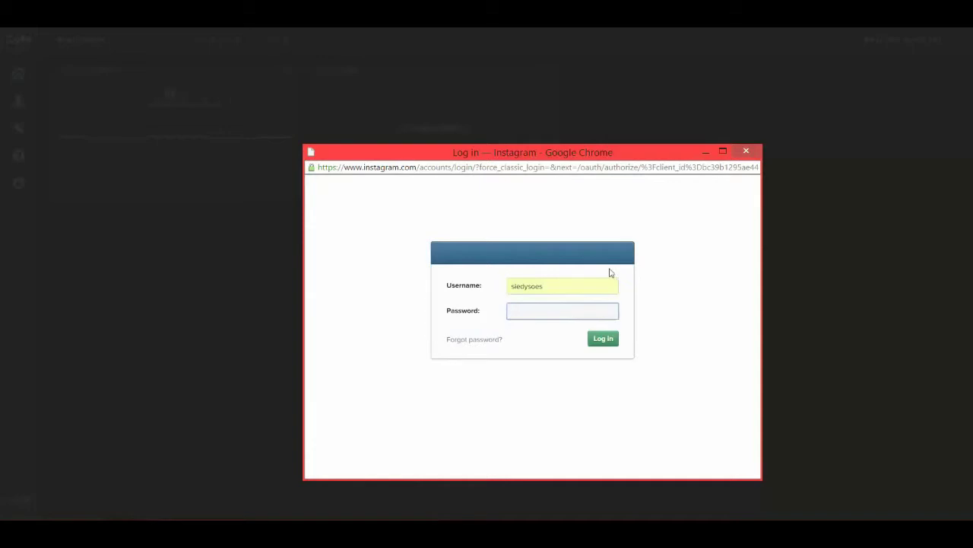
text(••••••••)
click(616, 339)
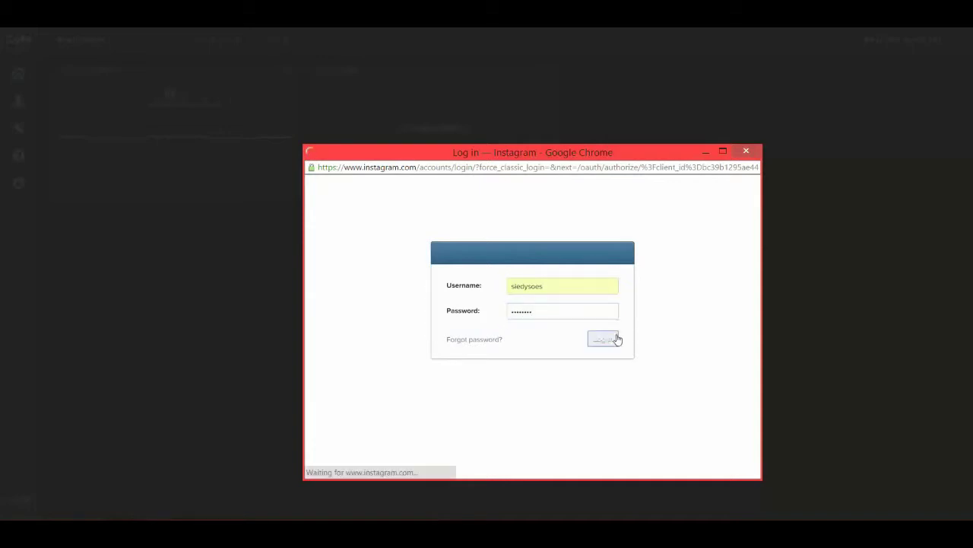
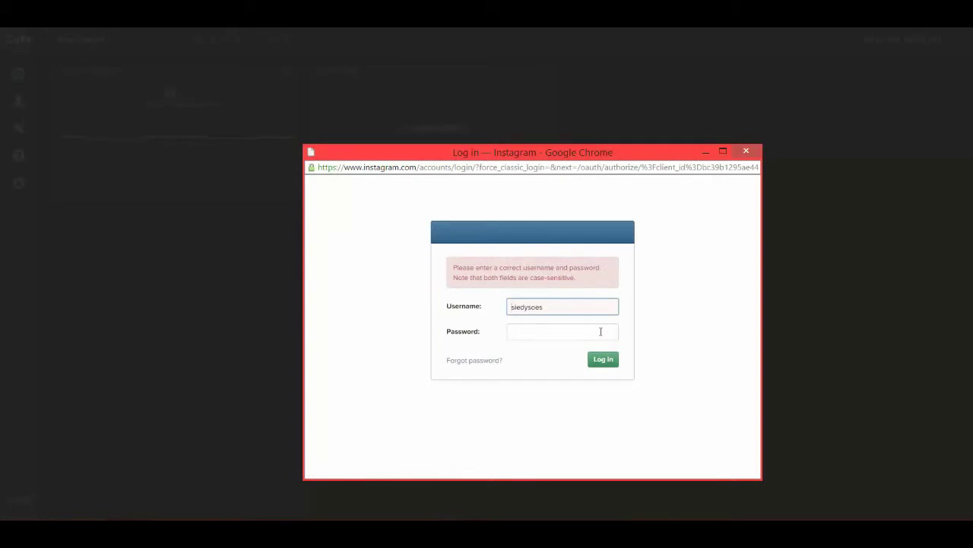
Re-enter the Instagram account password and log in again.
click(601, 331)
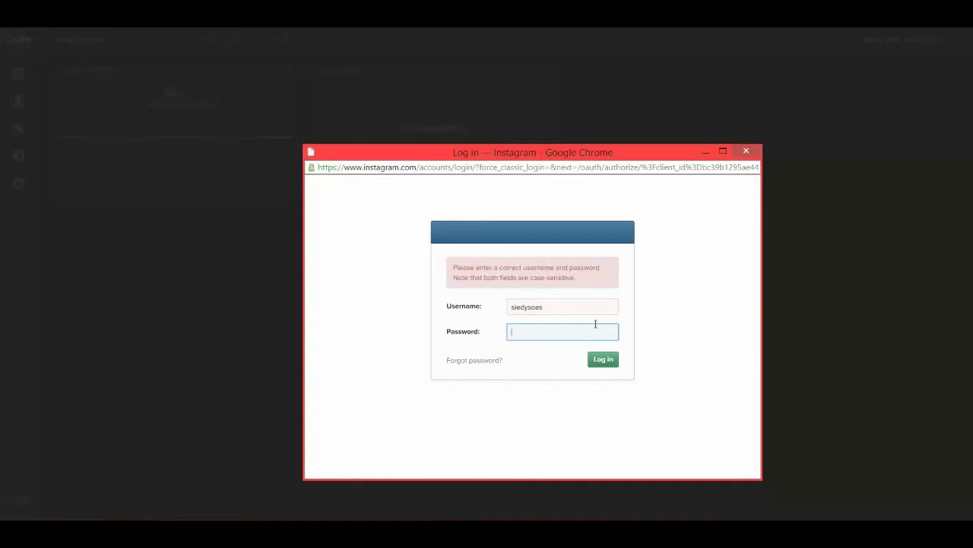
text(•••••••••)
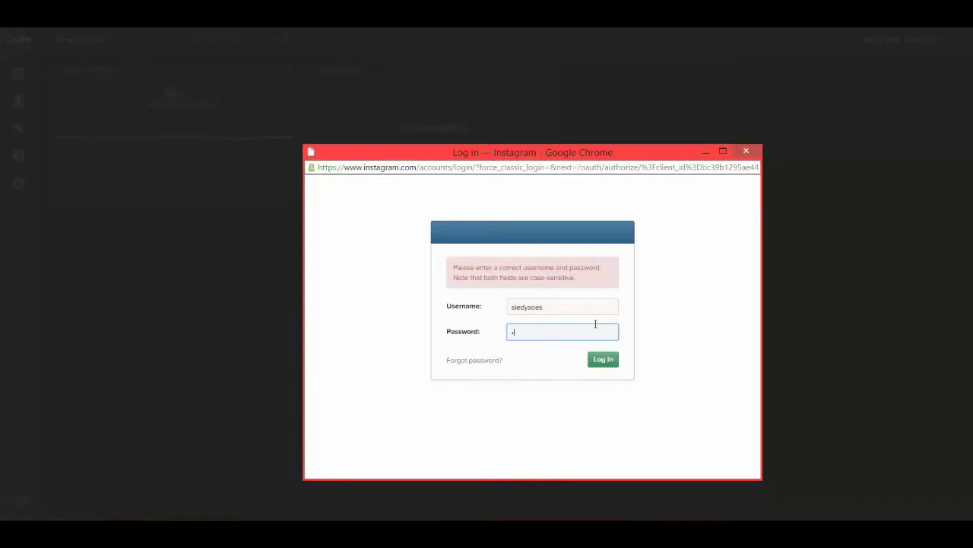
text(•••)
key(Return)
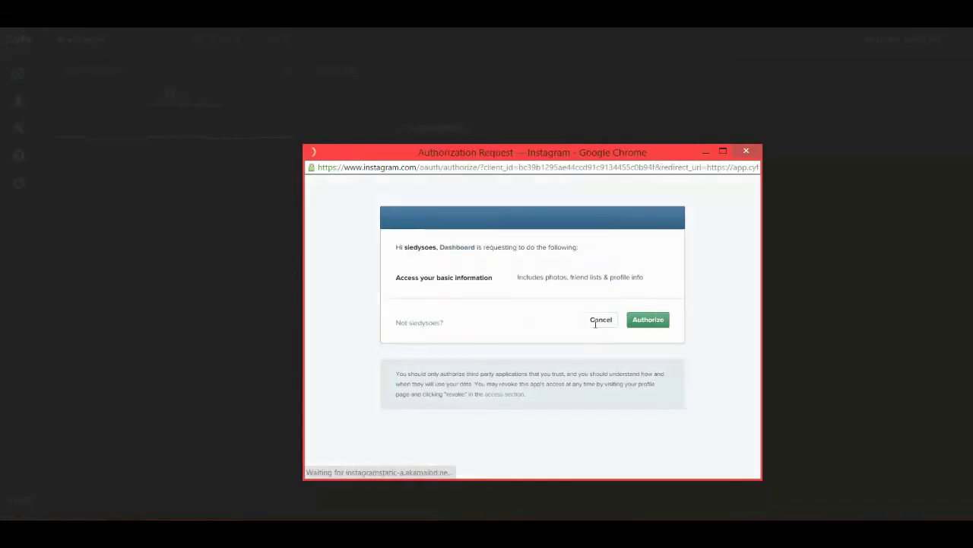
Authorize Dashboard to access the Instagram account and save the Instagram widget.
click(662, 249)
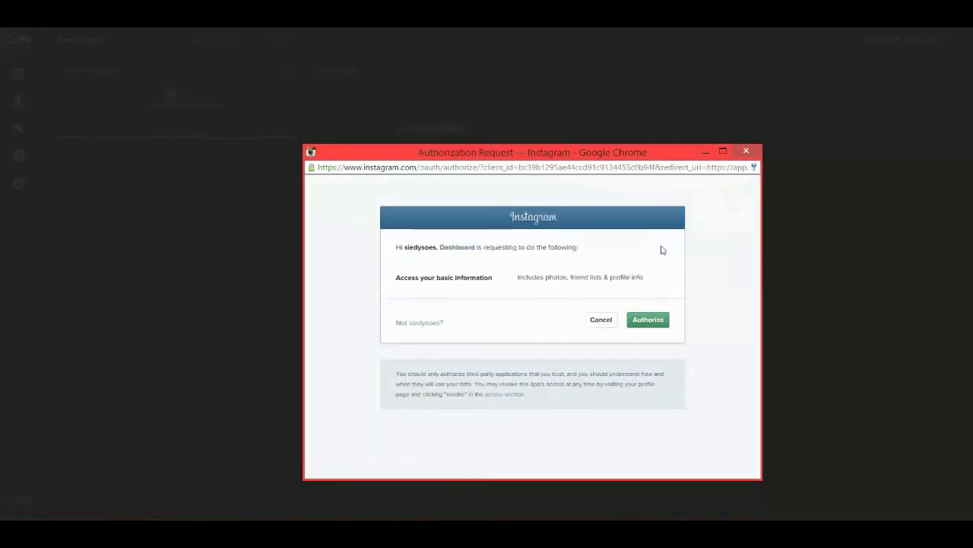
click(645, 322)
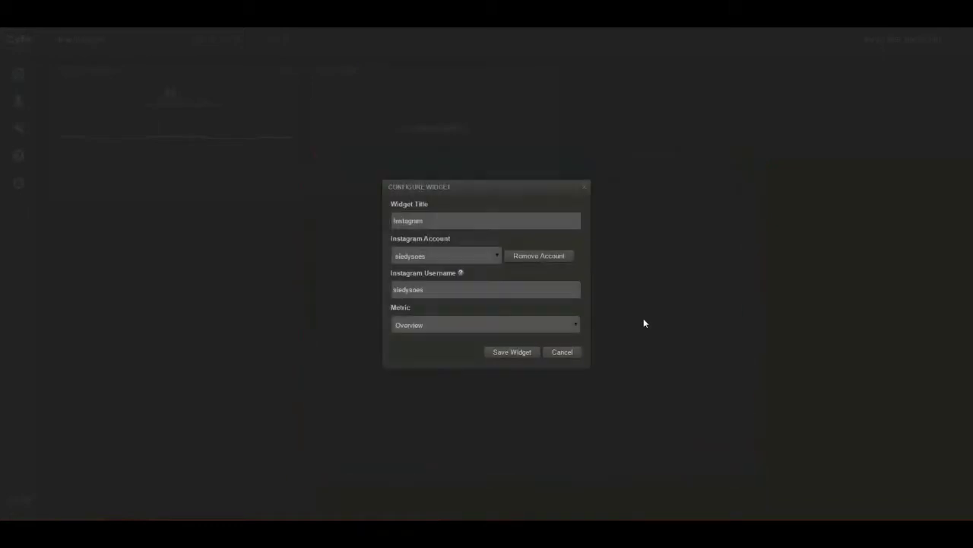
click(527, 352)
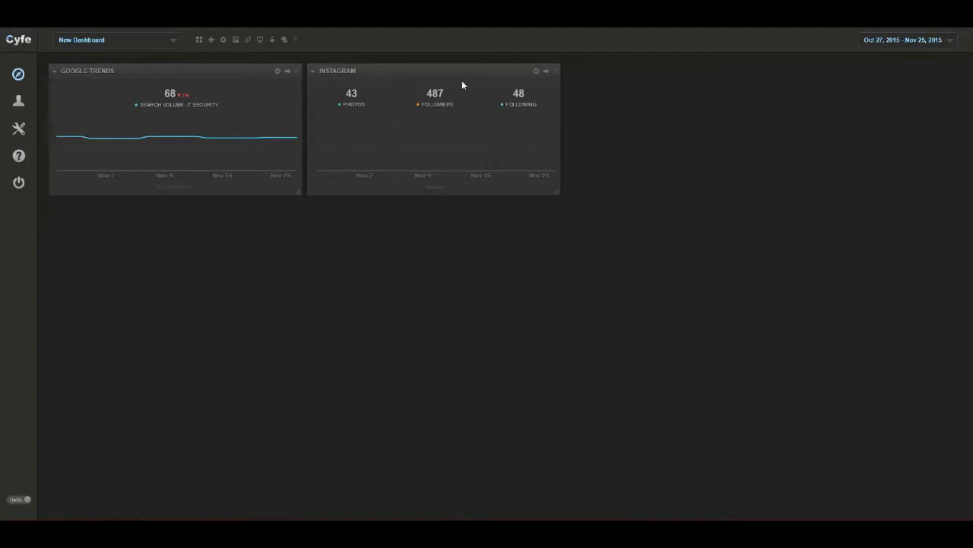
Change the Instagram widget's metric to Photos and save the widget.
click(536, 70)
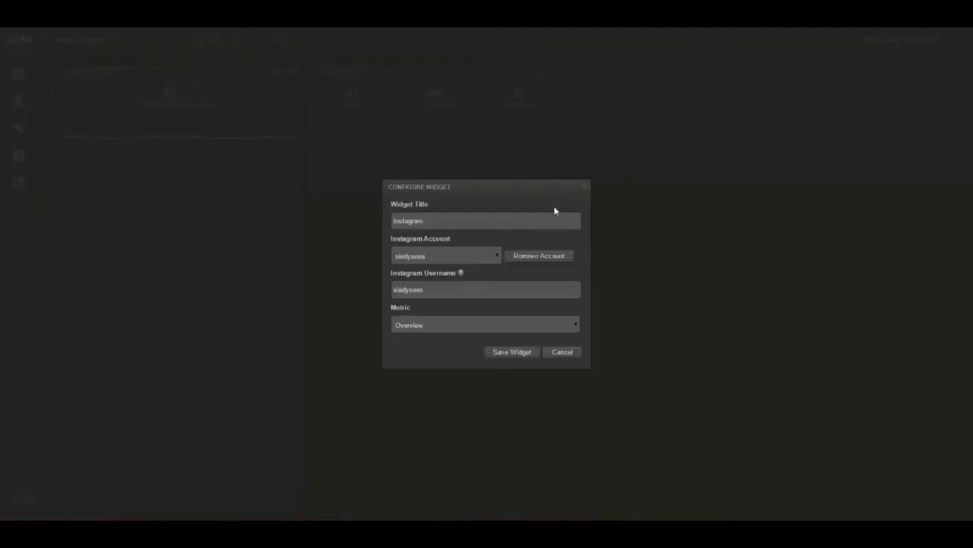
click(555, 320)
click(554, 344)
click(528, 354)
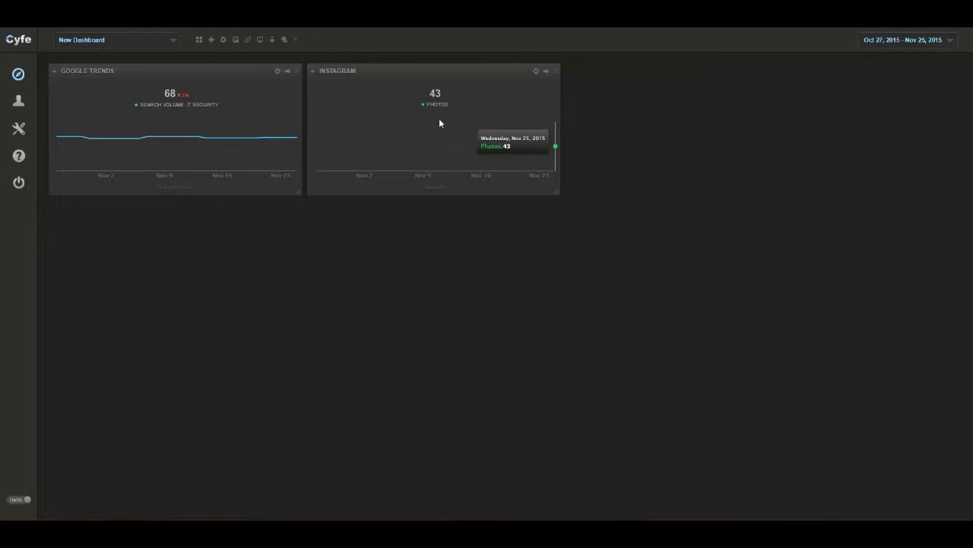
Set the Instagram widget's metric back to Overview and save the widget.
click(536, 71)
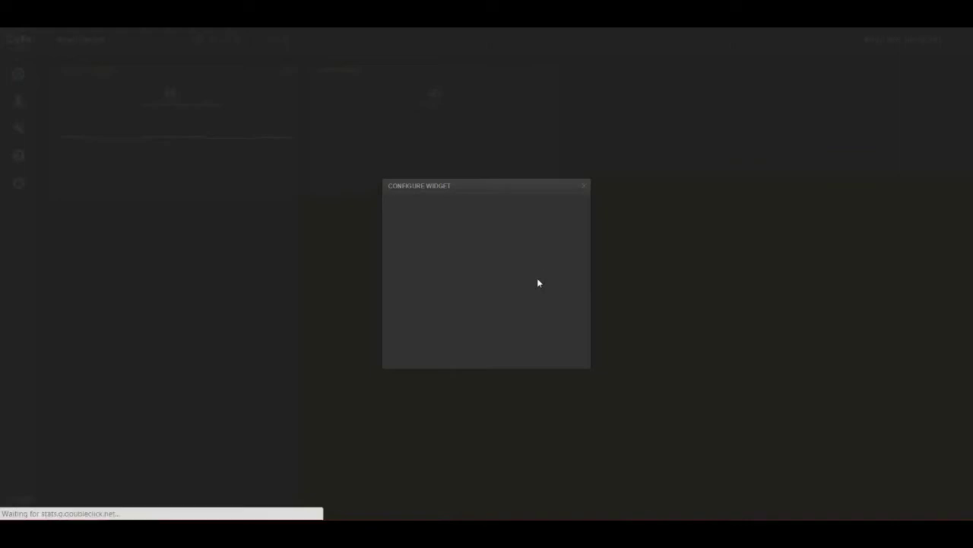
click(506, 326)
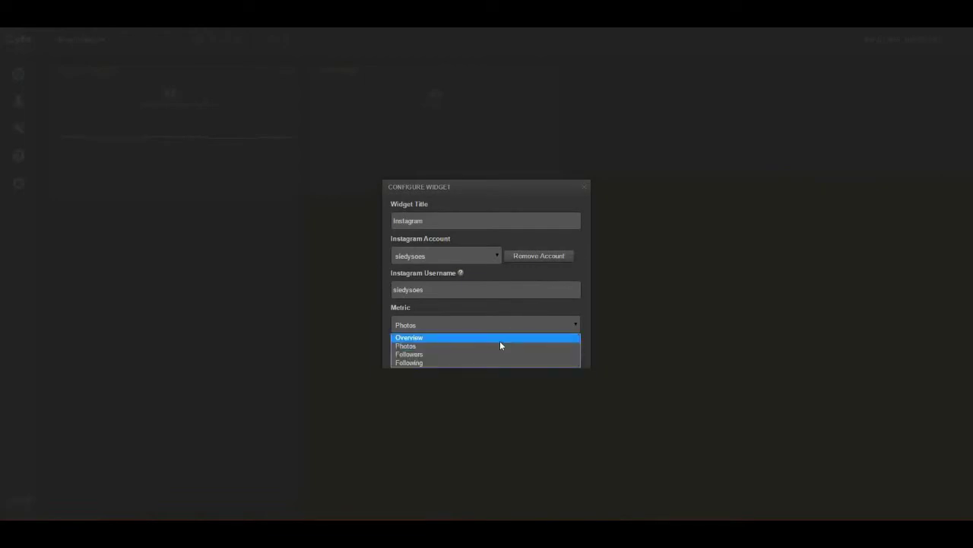
click(500, 340)
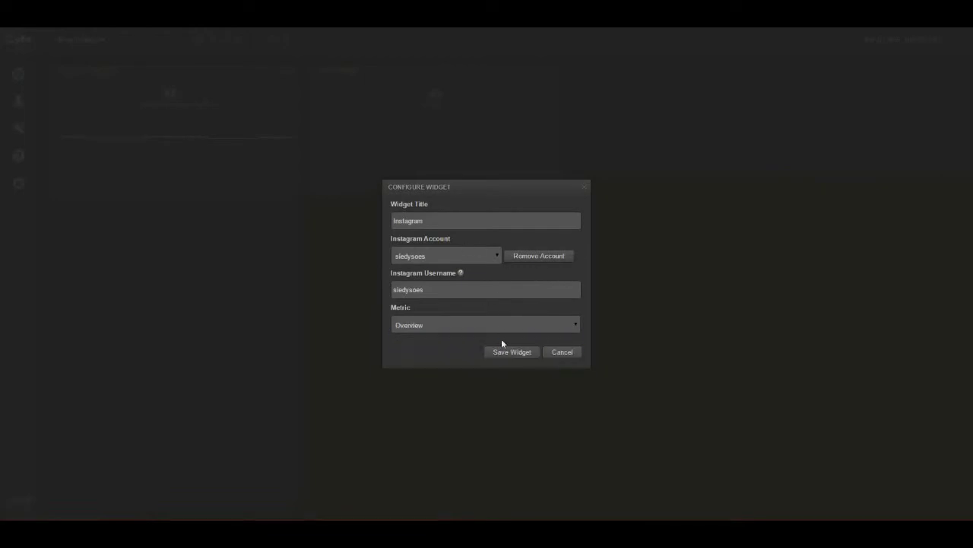
click(507, 352)
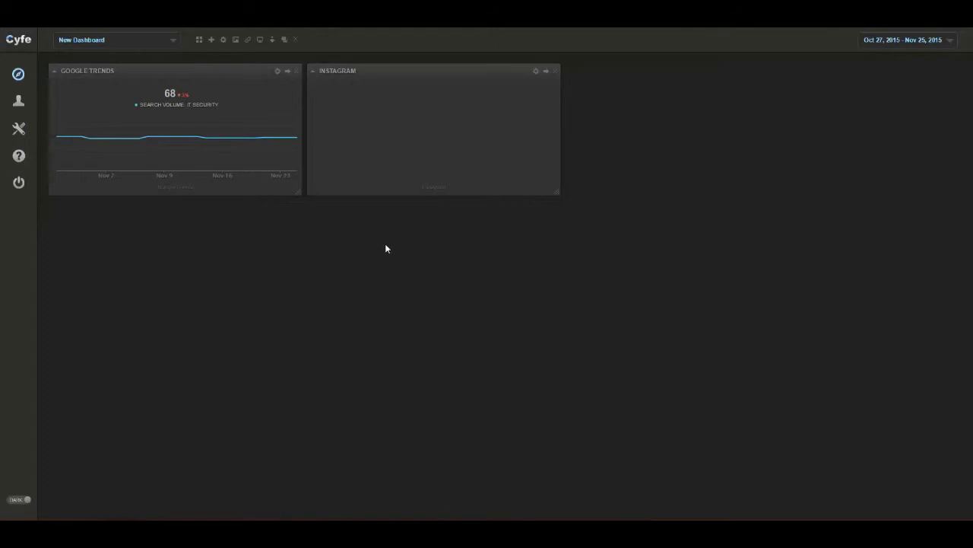
Add a Twitter widget from the Social Media category to the dashboard.
click(197, 42)
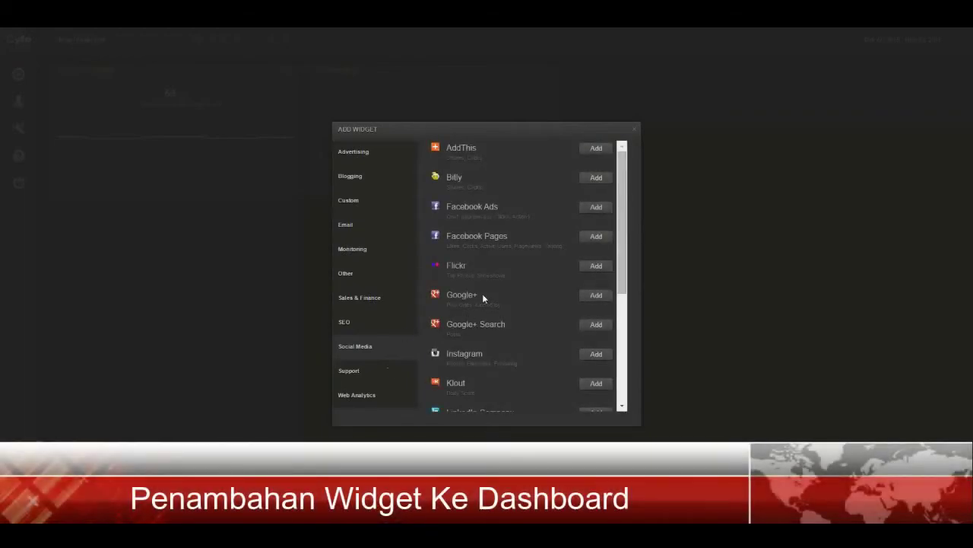
drag(622, 255, 621, 358)
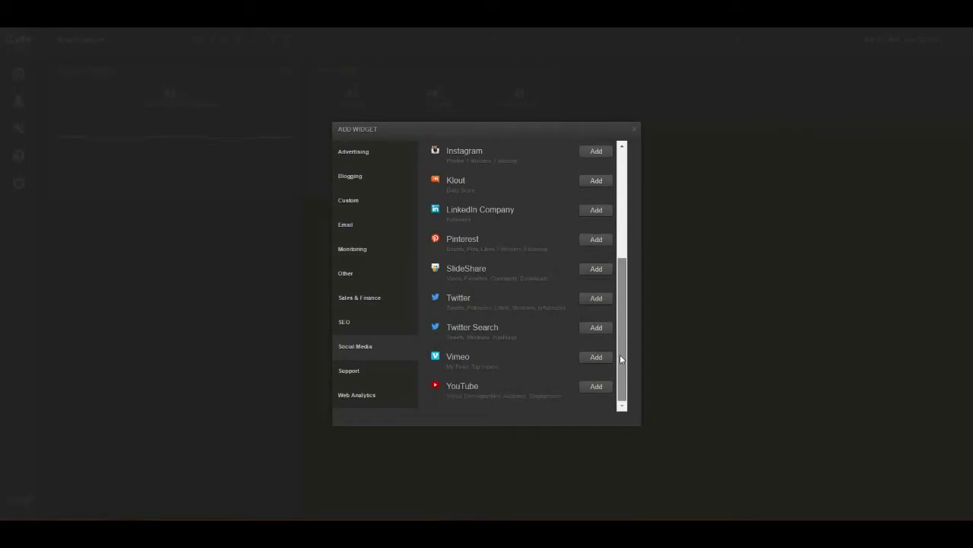
click(600, 302)
drag(326, 156, 233, 215)
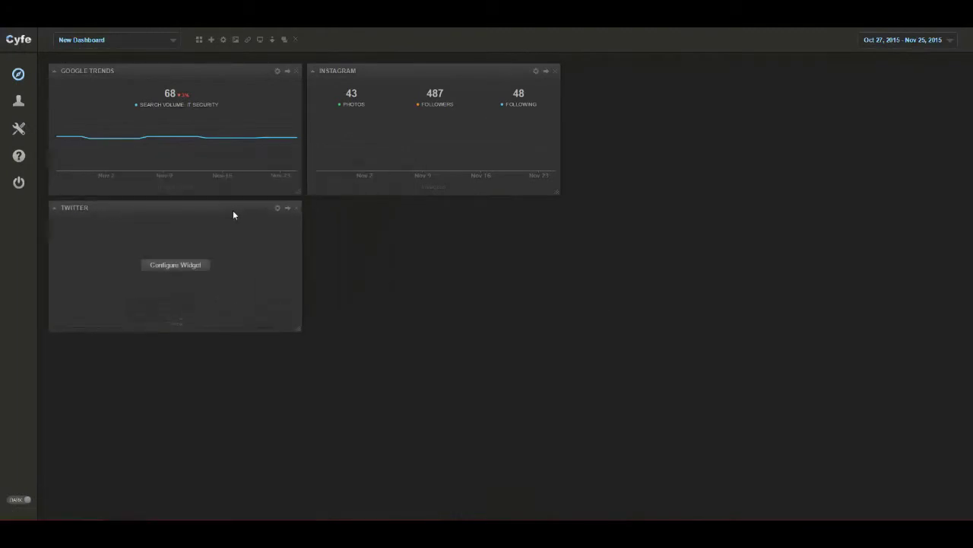
Configure the Twitter widget with the infokota_news account and the Overview metric, and try to save it.
click(199, 265)
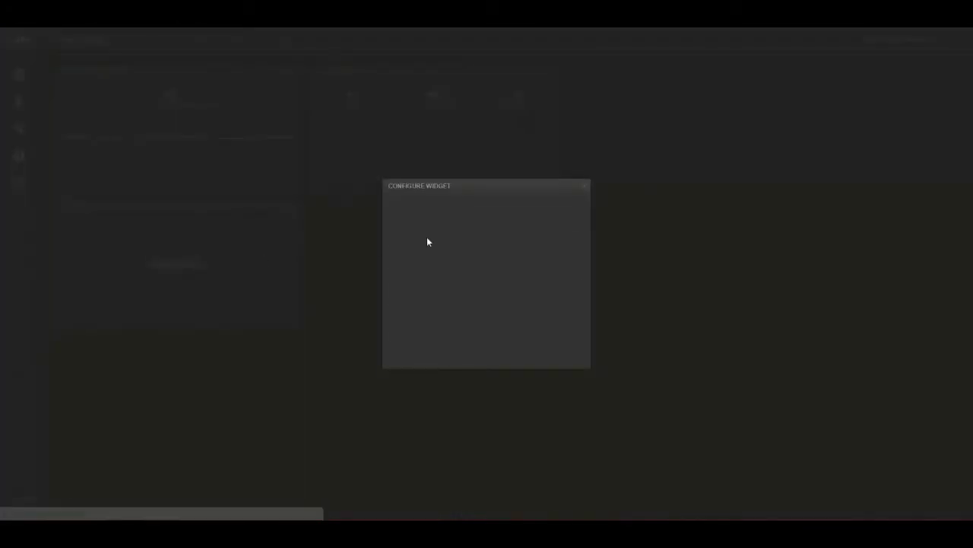
click(496, 258)
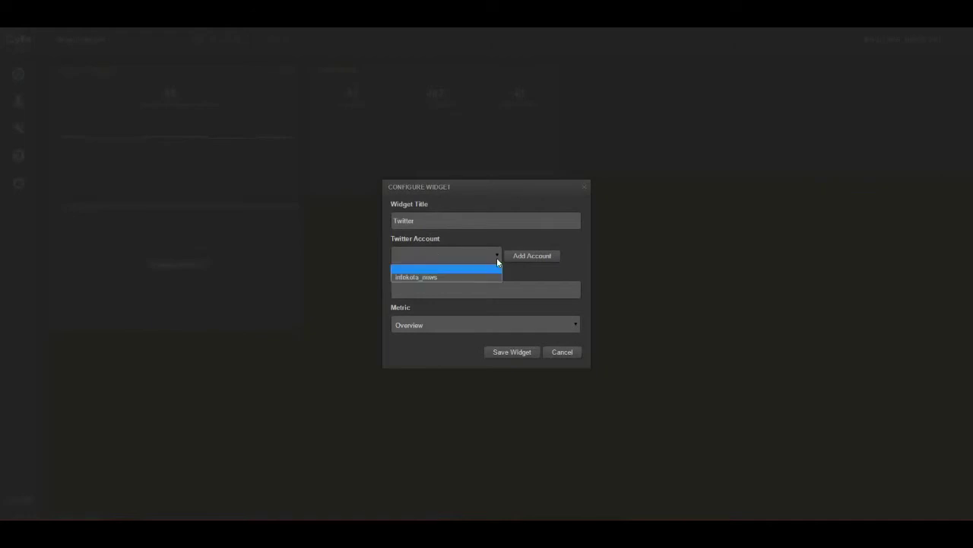
click(493, 260)
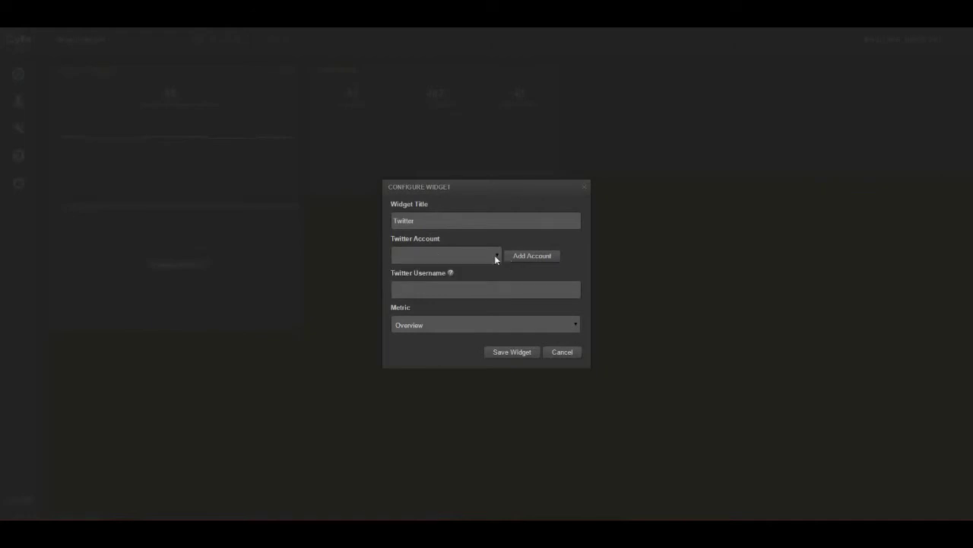
click(495, 257)
click(482, 276)
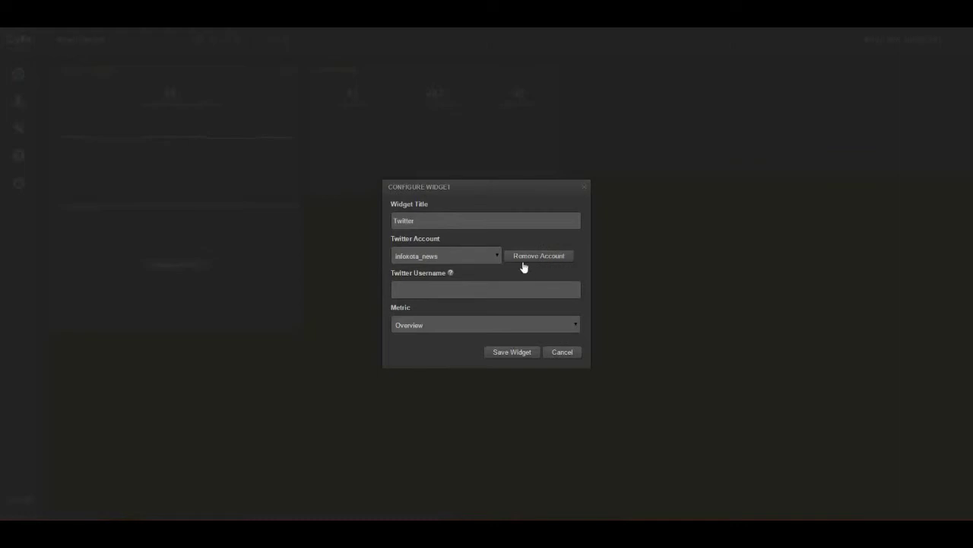
click(508, 326)
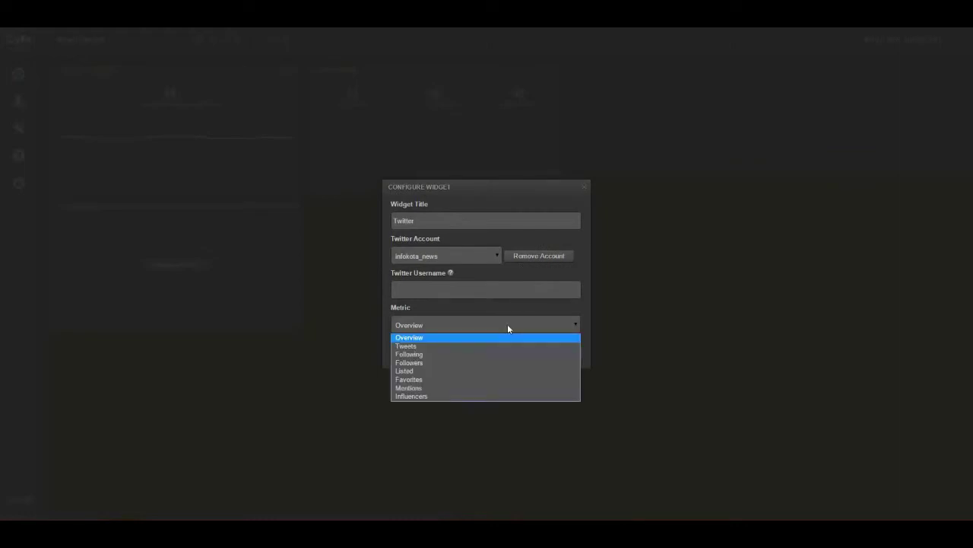
click(509, 327)
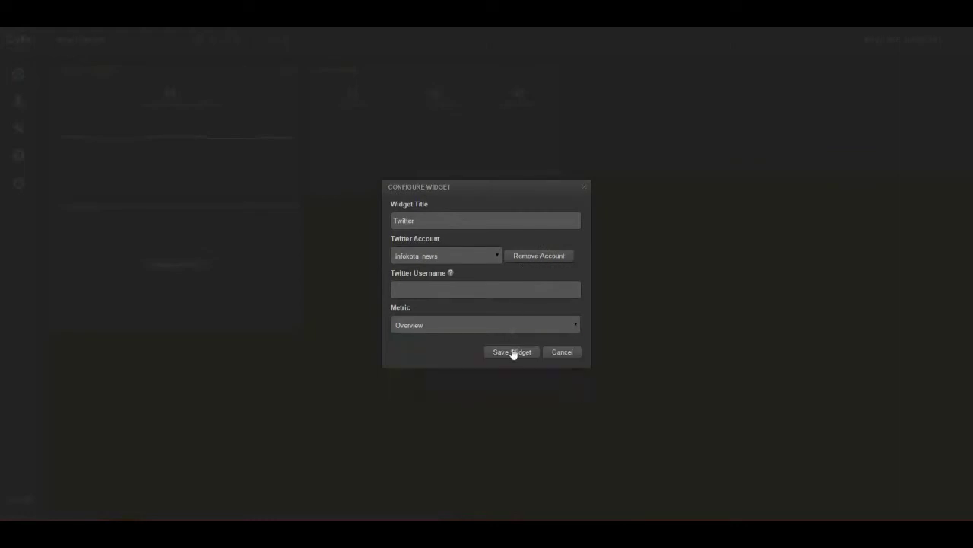
click(510, 352)
Enter infokota_news as the Twitter username with the matching account selected, and save the Twitter widget.
click(538, 297)
click(446, 256)
click(442, 273)
text(Infokota_news)
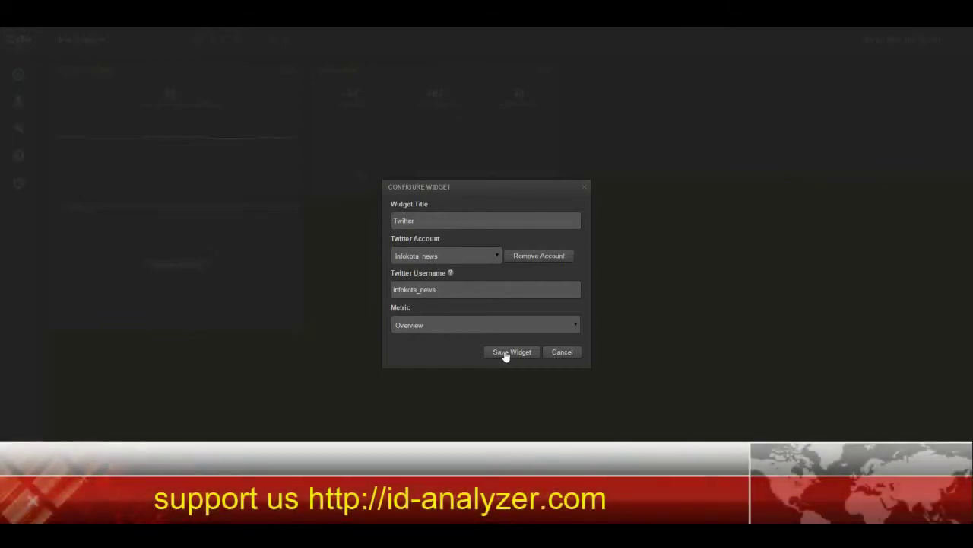
click(506, 353)
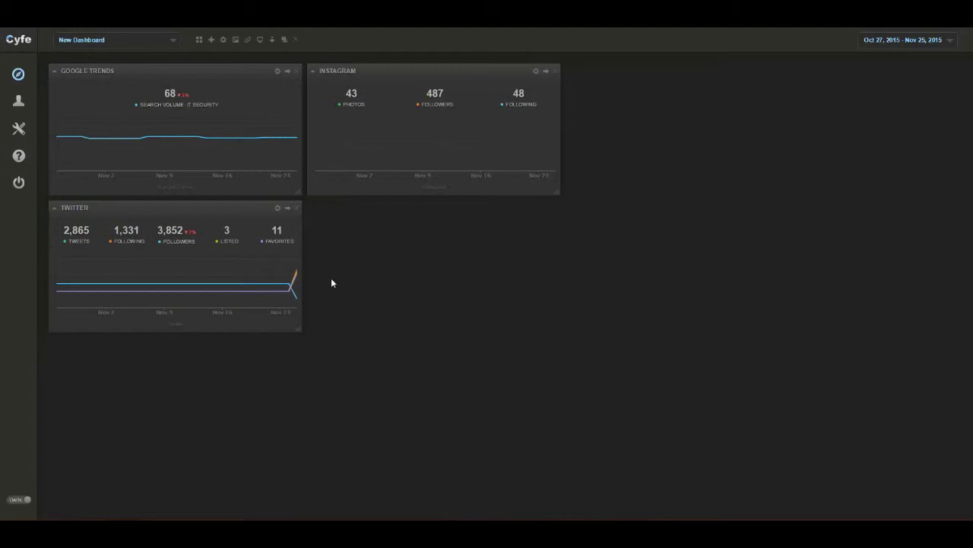
Change the Twitter widget's metric to Listed and save the widget.
click(278, 209)
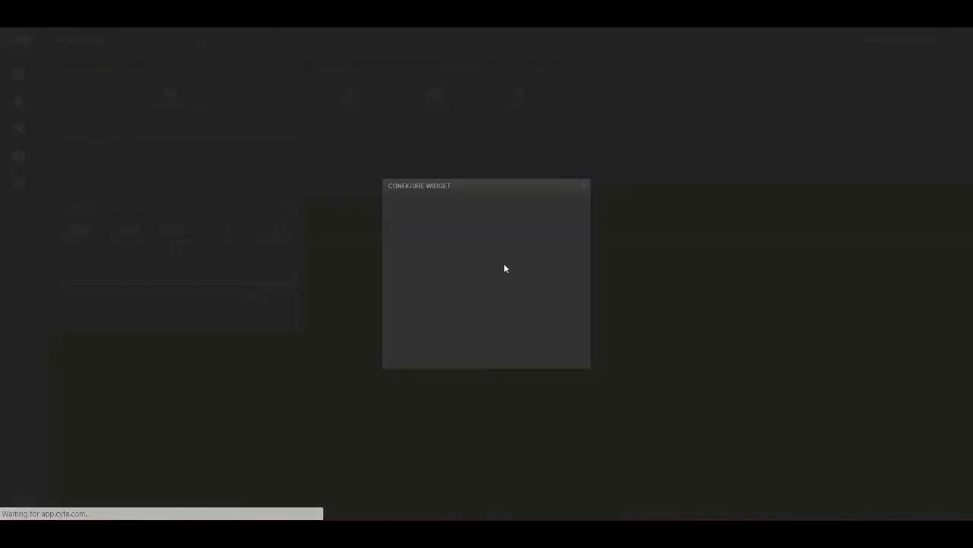
click(533, 324)
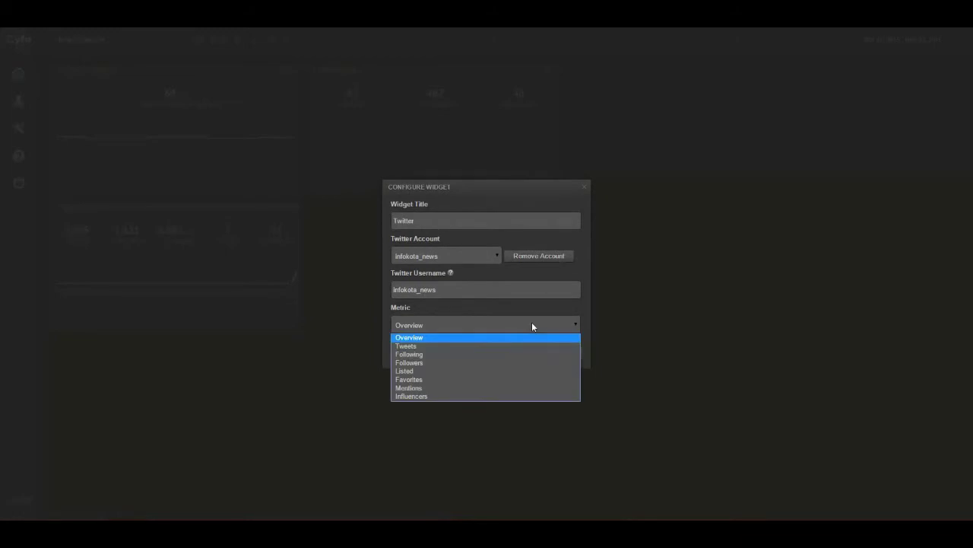
click(530, 371)
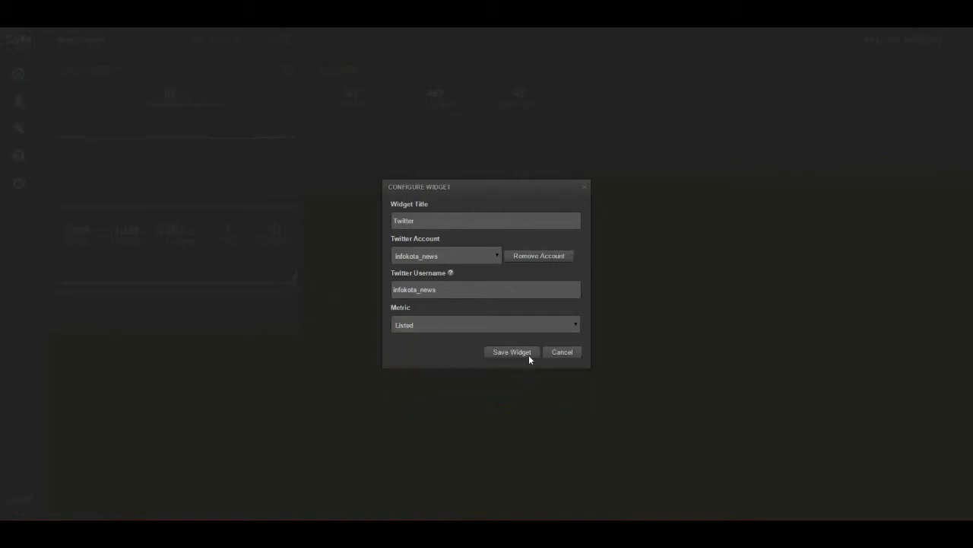
click(530, 354)
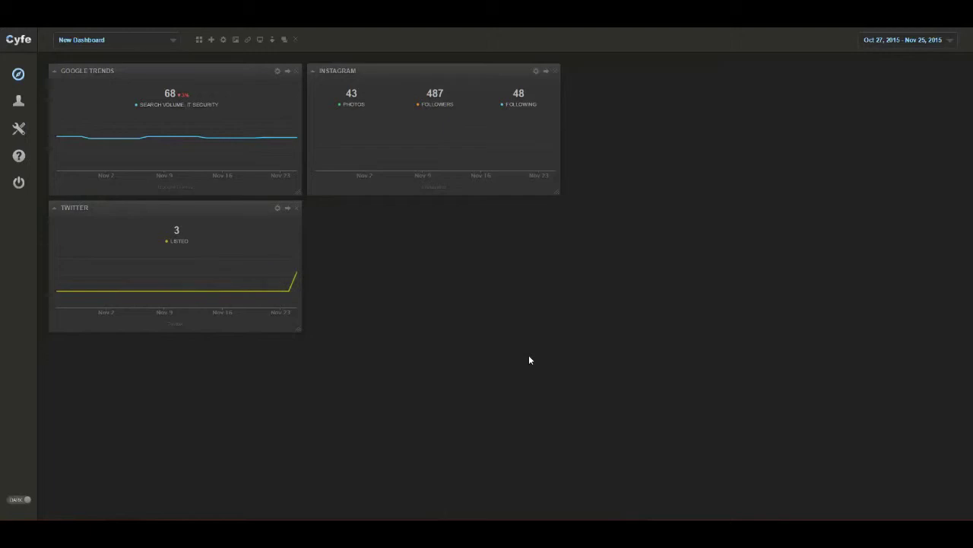
Switch the Twitter widget's metric to Mentions and save the widget.
click(279, 208)
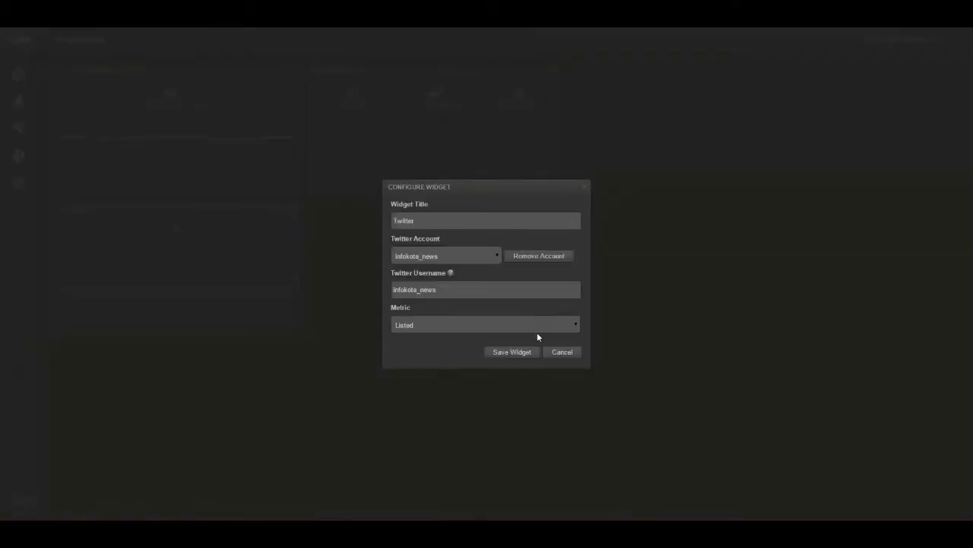
click(537, 330)
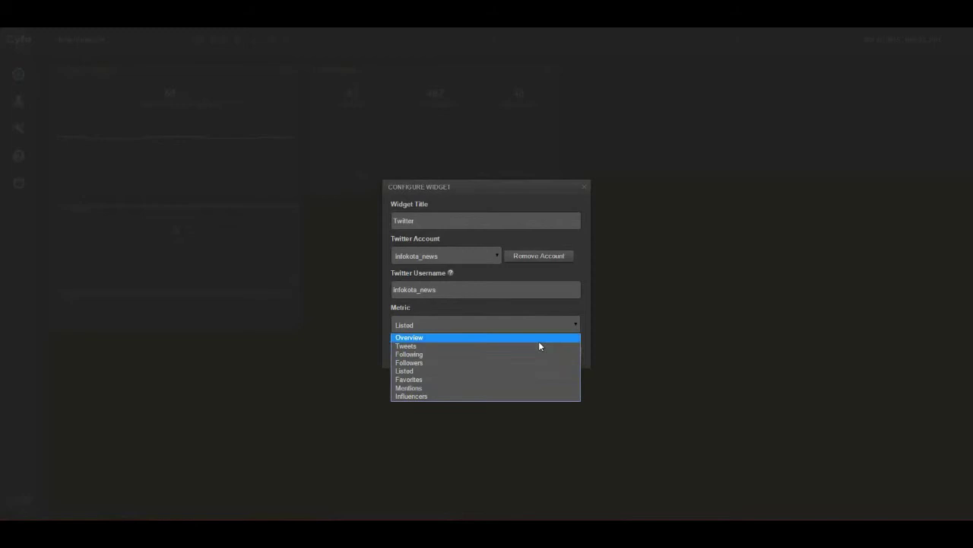
click(544, 396)
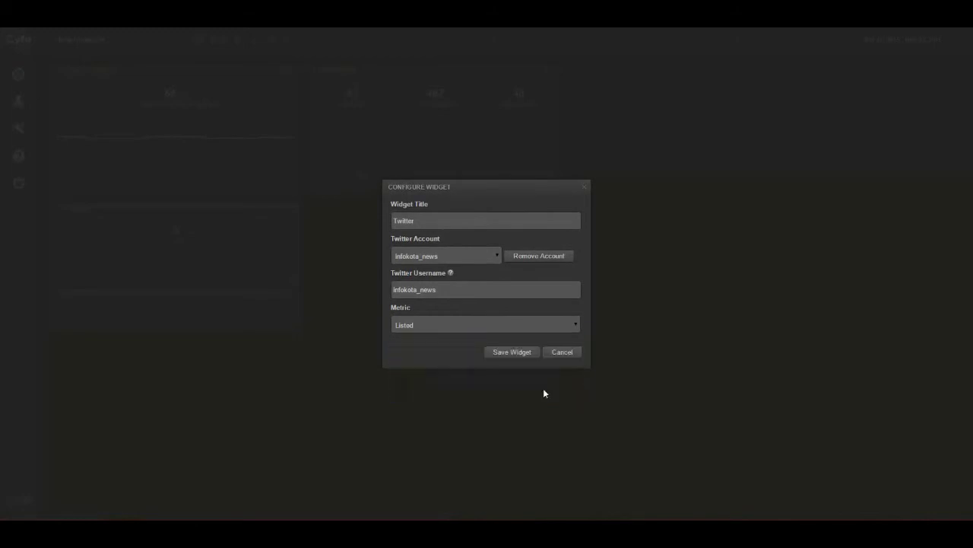
click(516, 356)
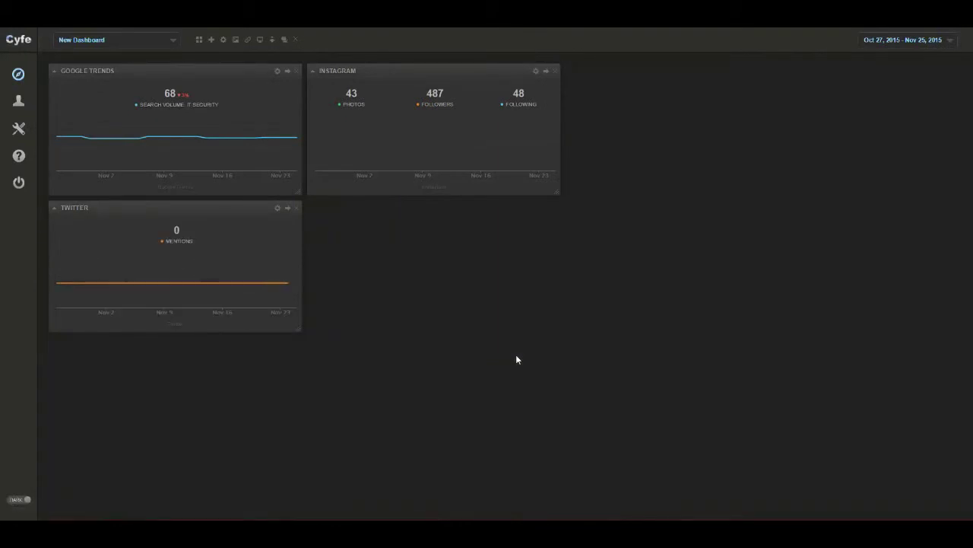
Set the Twitter widget's metric to Tweets and save the widget.
click(278, 210)
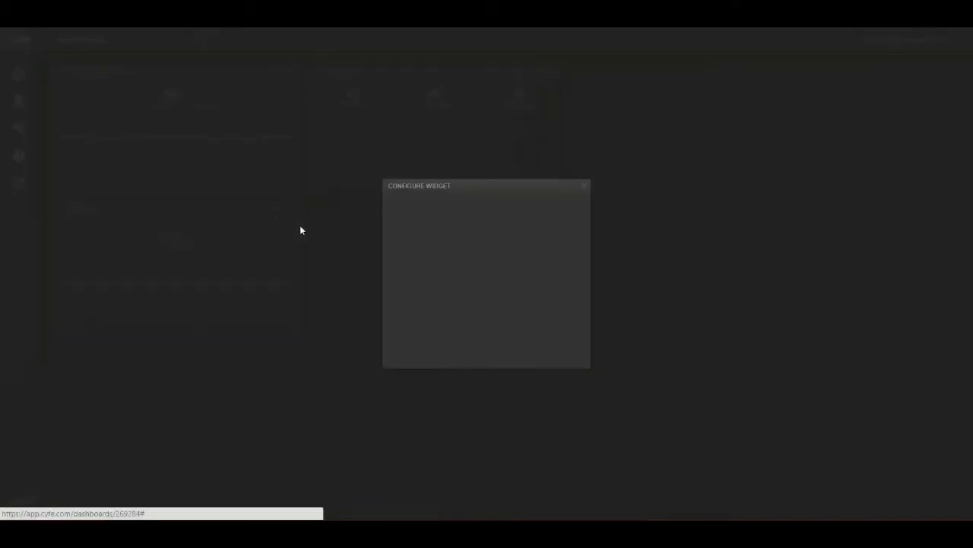
click(517, 325)
click(512, 338)
click(513, 339)
click(508, 346)
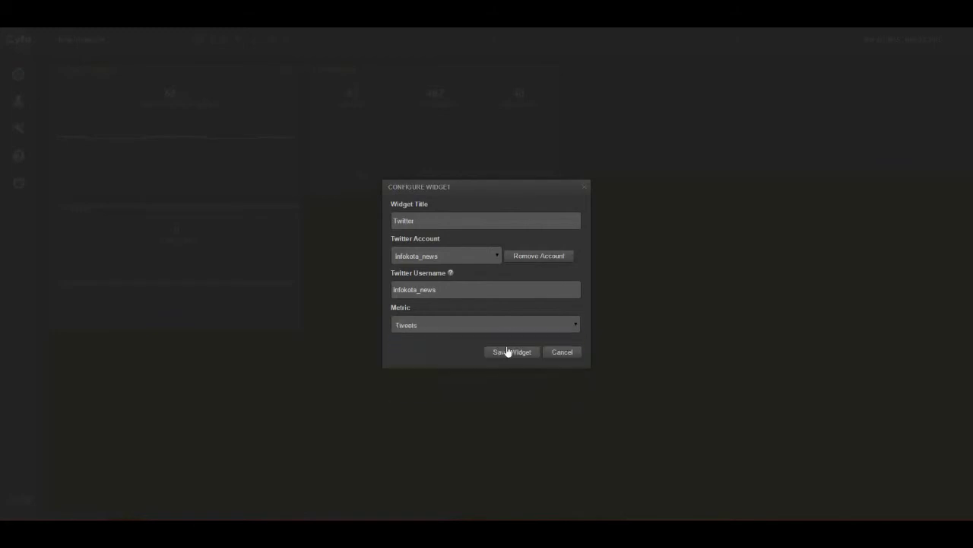
click(508, 352)
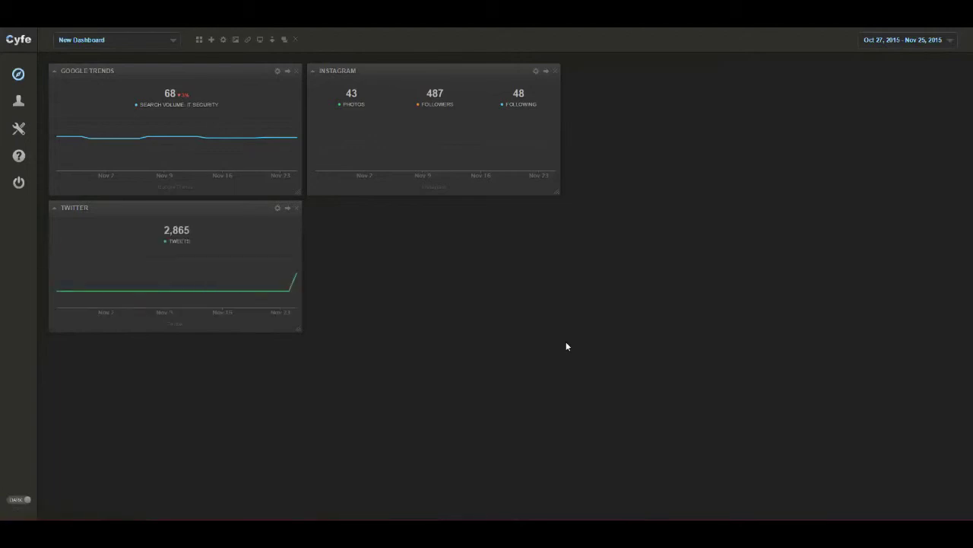
Return the Twitter widget's metric to Overview and save the widget.
click(277, 209)
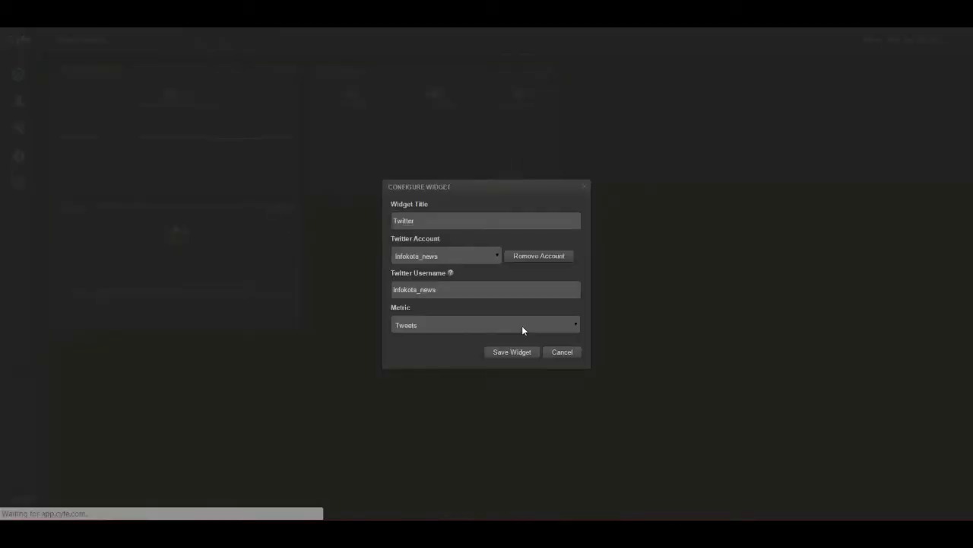
click(522, 326)
click(522, 338)
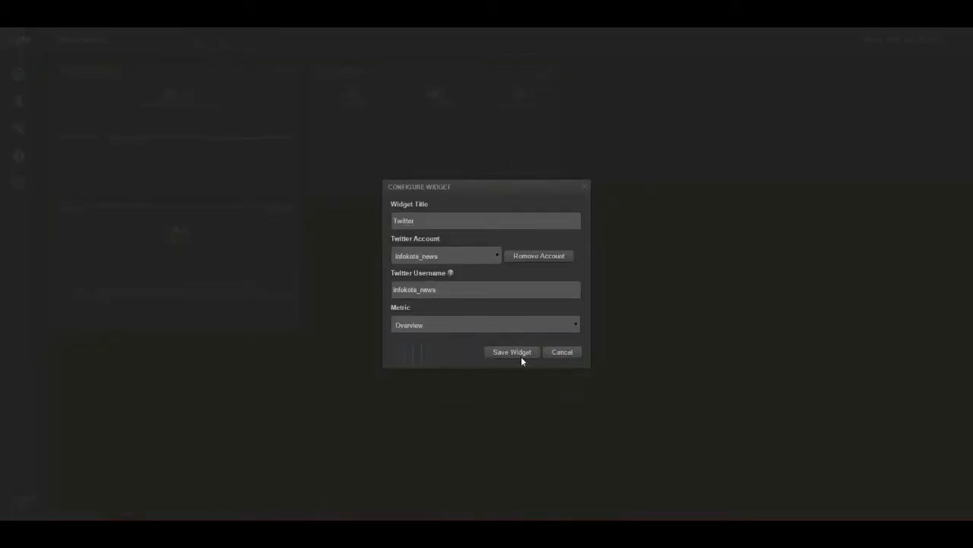
click(521, 355)
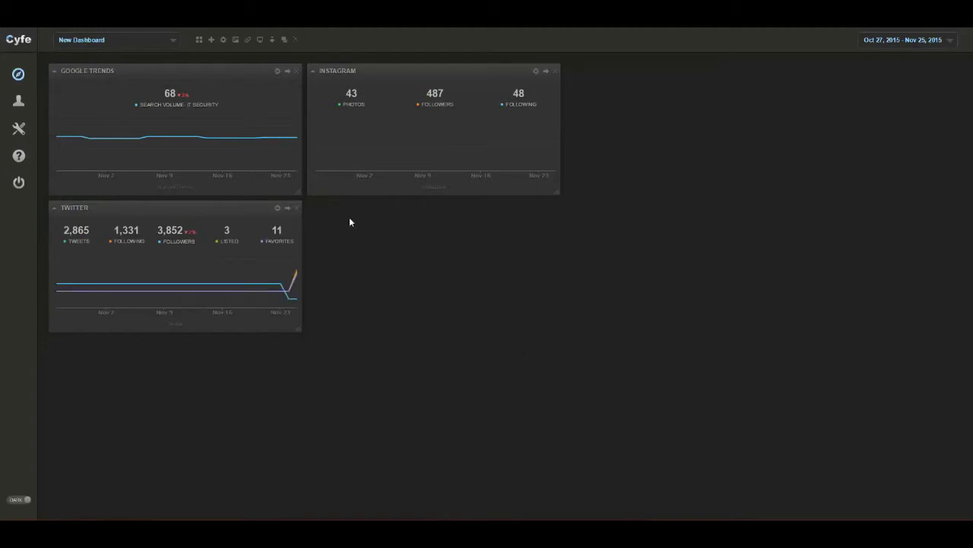
Add a Facebook Pages widget from the Social Media category and place it beside the Twitter widget.
click(199, 39)
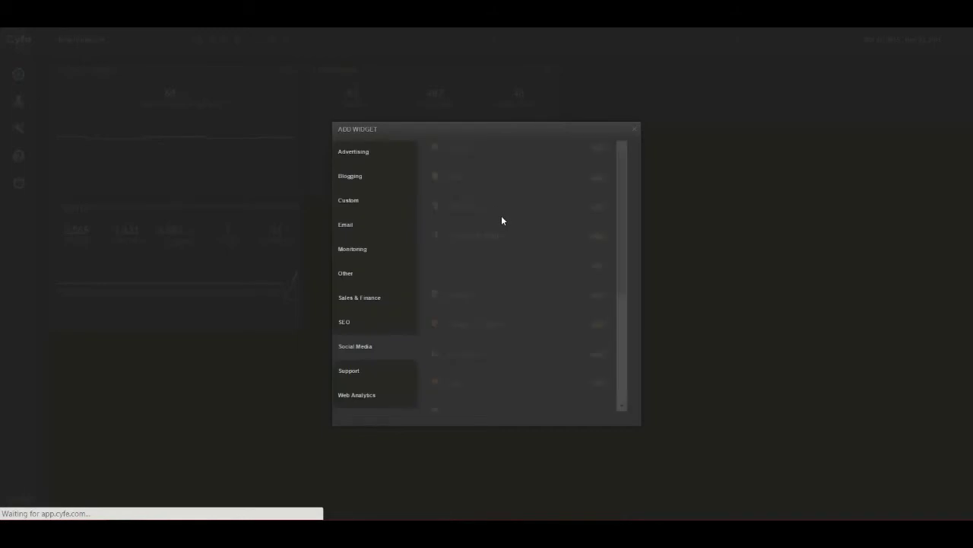
drag(626, 285, 620, 373)
scroll(592, 340, up, 3)
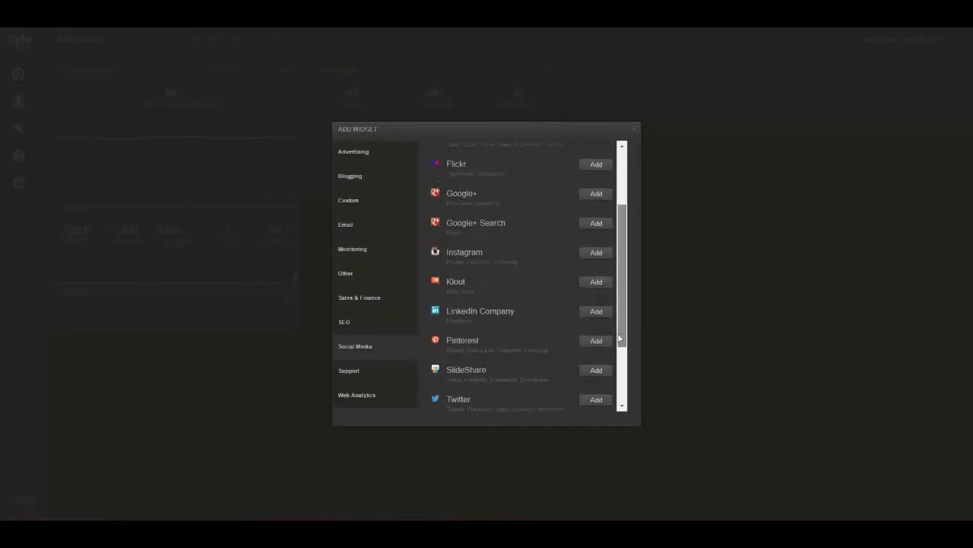
click(394, 371)
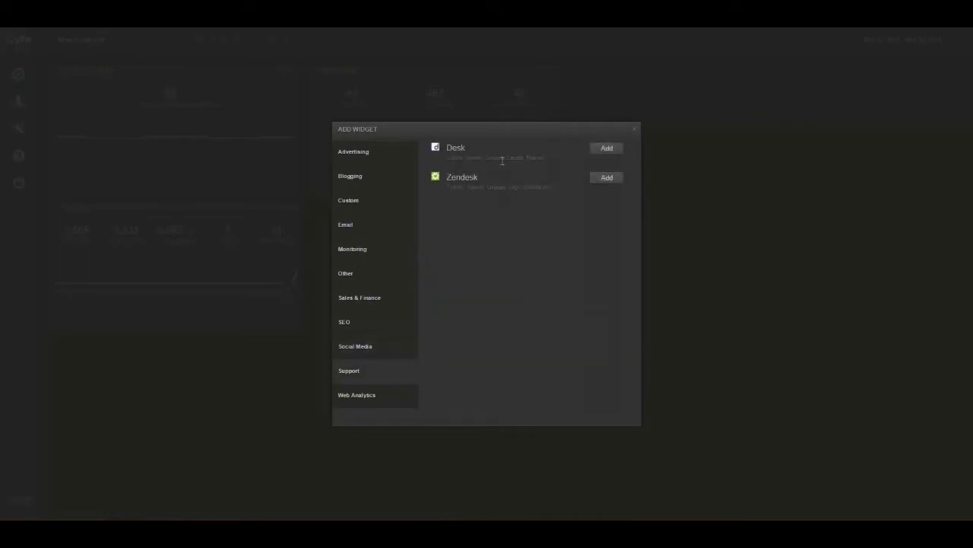
click(373, 396)
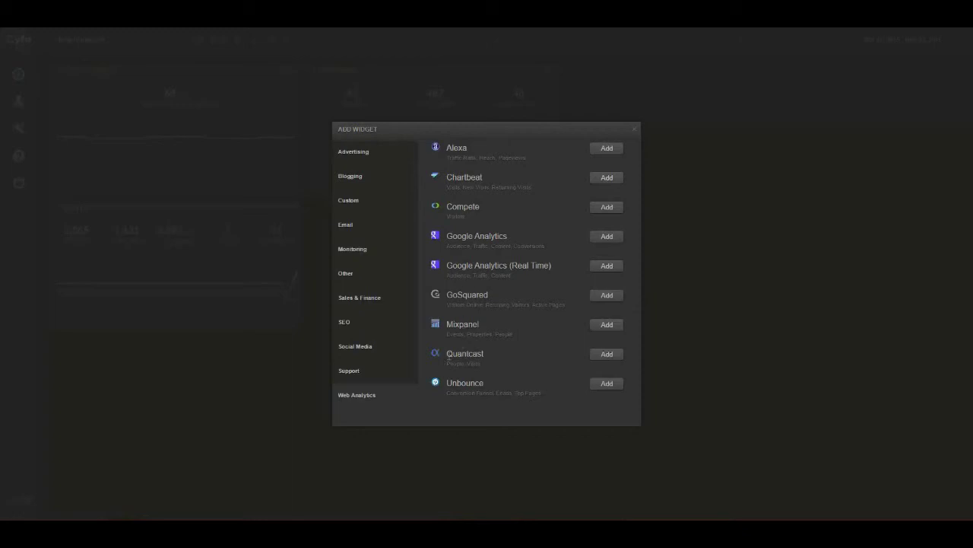
click(355, 346)
scroll(603, 209, up, 3)
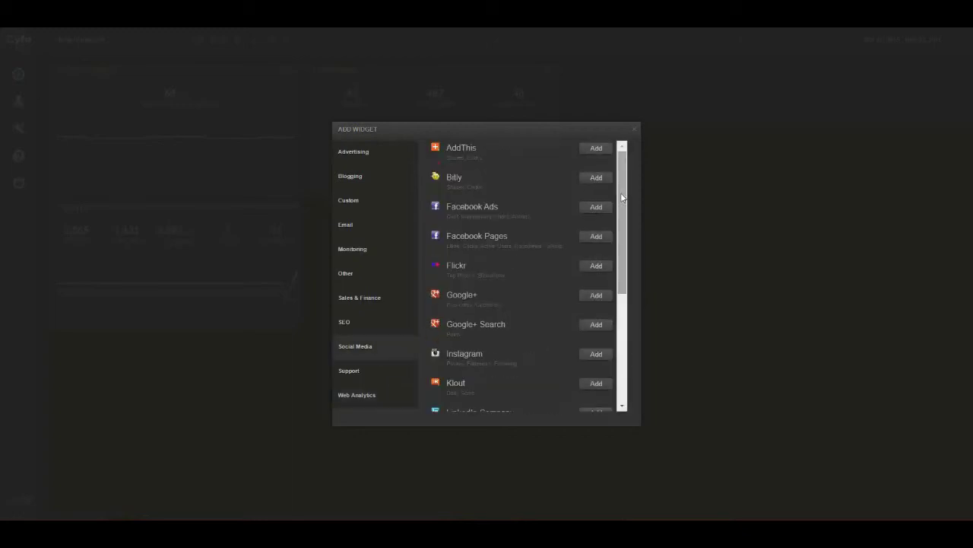
click(595, 238)
drag(287, 126, 499, 215)
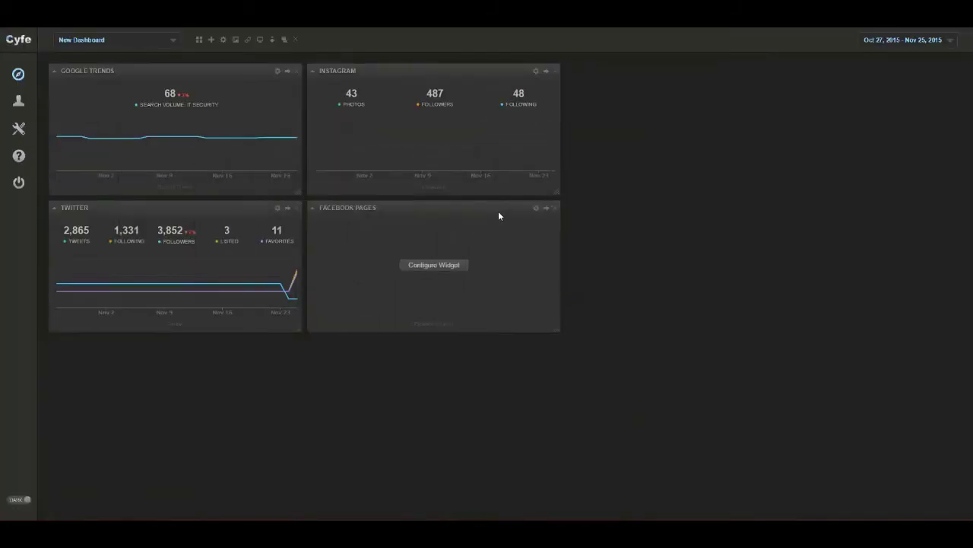
Configure the Facebook Pages widget with the saved Facebook account and its first listed page, and save the widget.
click(462, 266)
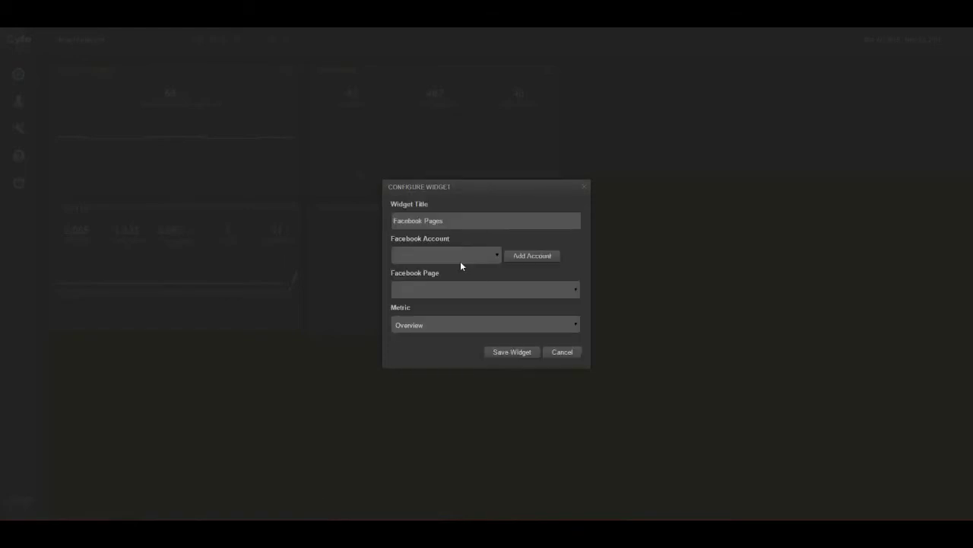
click(478, 255)
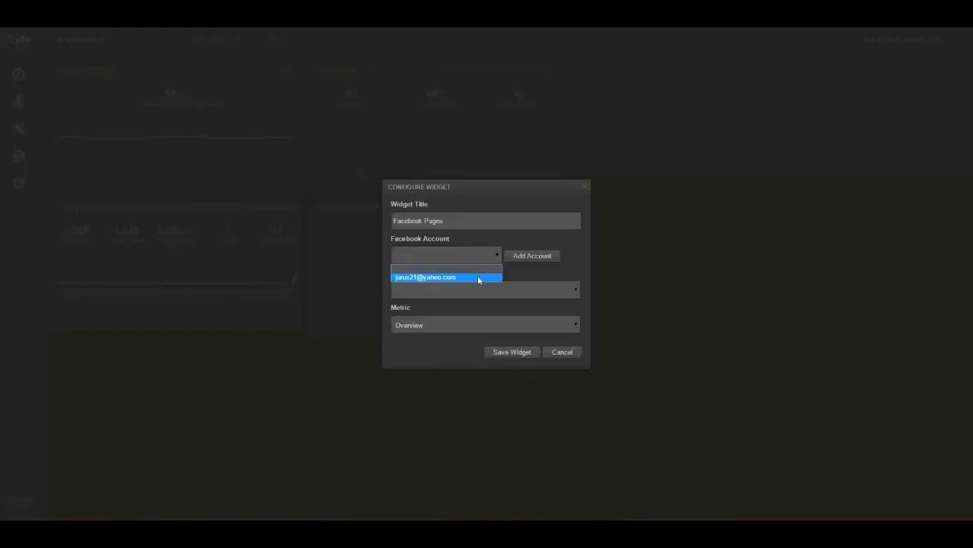
click(479, 277)
click(502, 290)
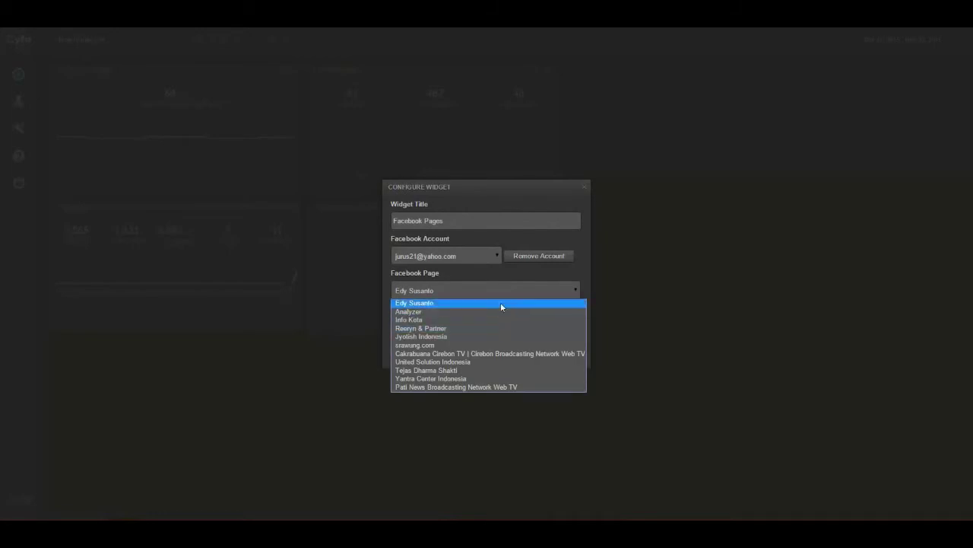
click(501, 303)
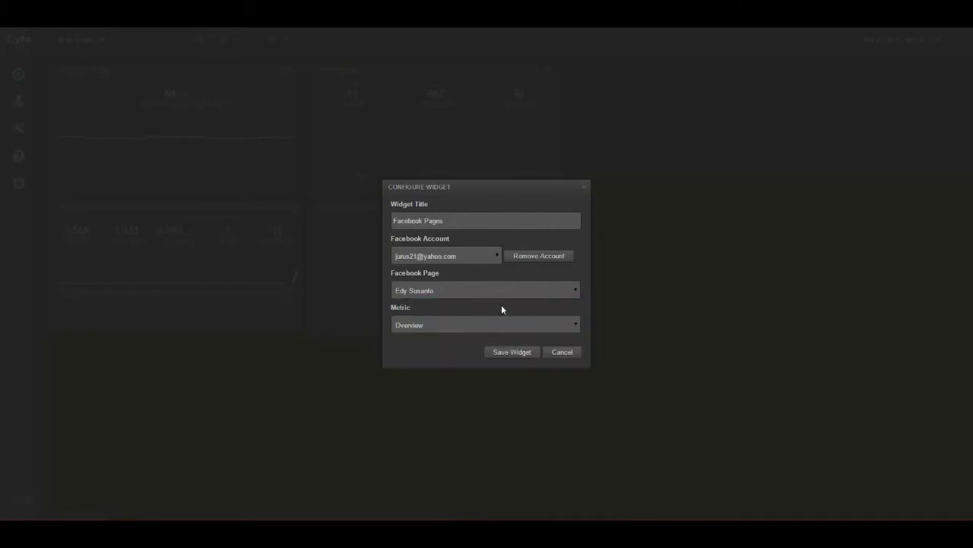
click(511, 352)
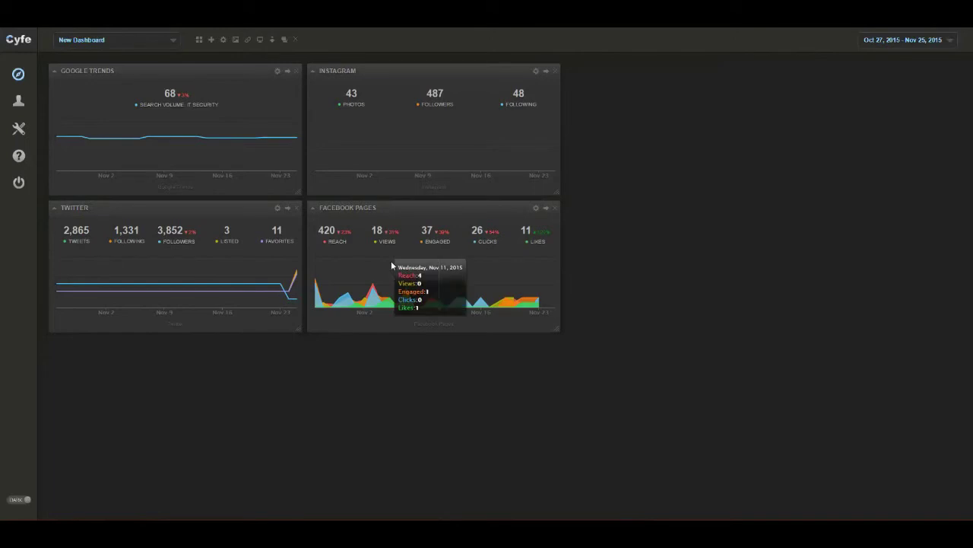
Remove the Instagram widget from the dashboard and add a second Facebook Pages widget.
click(555, 73)
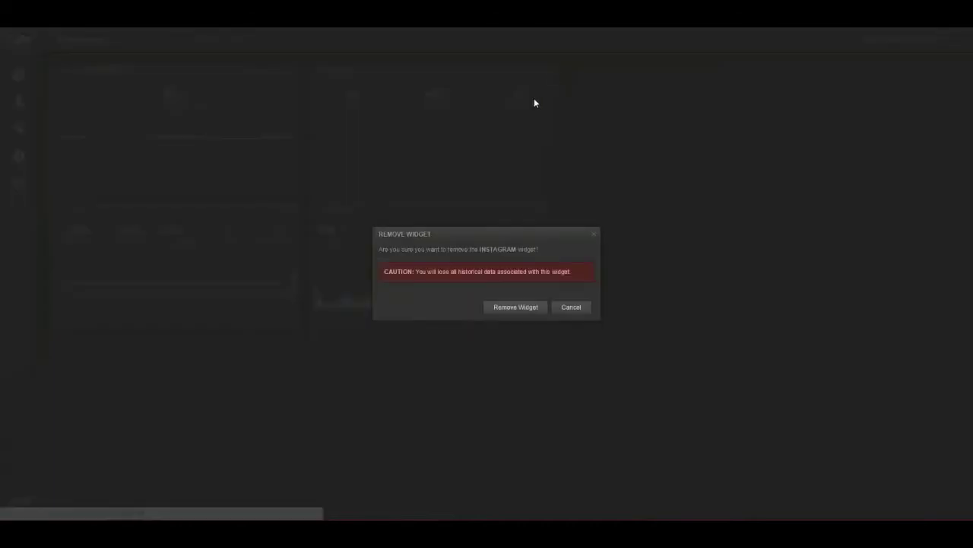
click(522, 308)
click(200, 40)
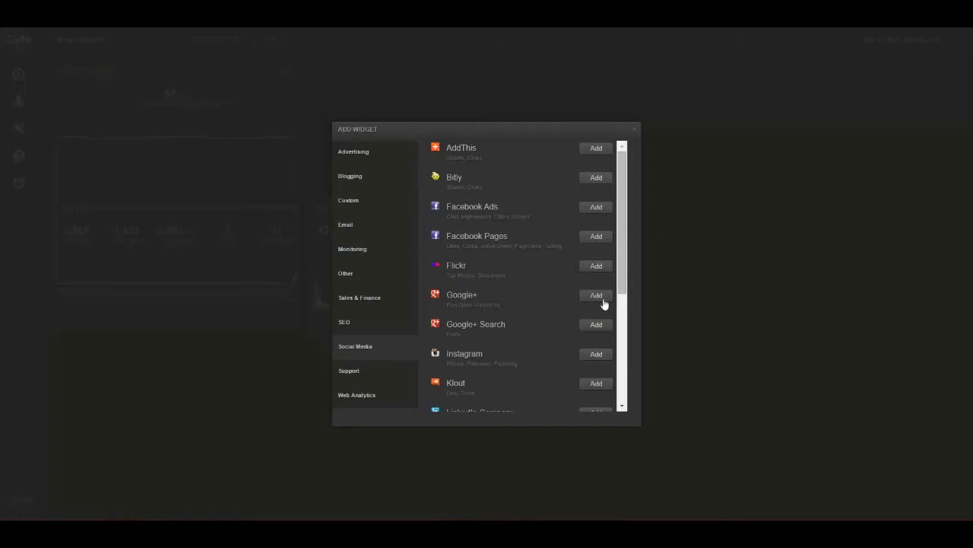
click(596, 236)
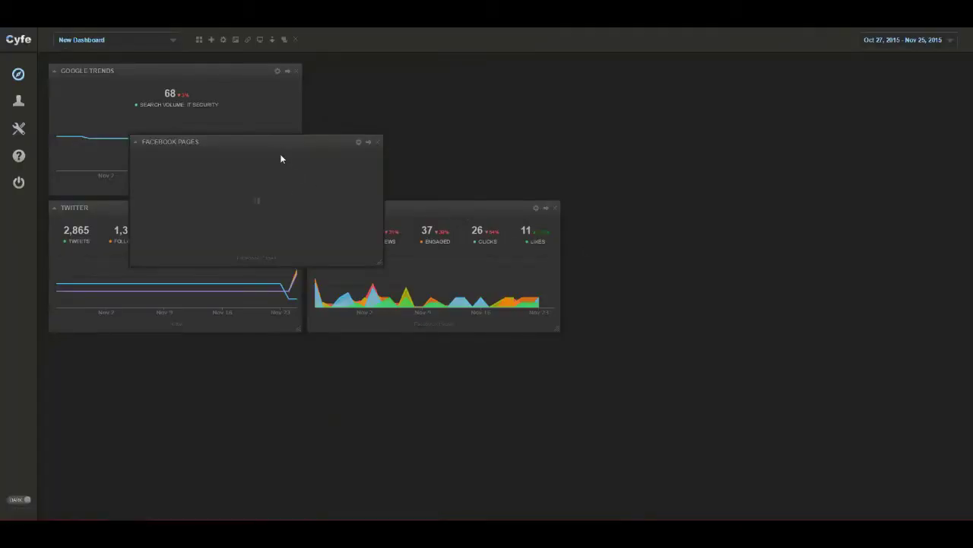
Configure the new Facebook Pages widget with the saved Facebook account and the Like Growth metric, and save it.
click(276, 199)
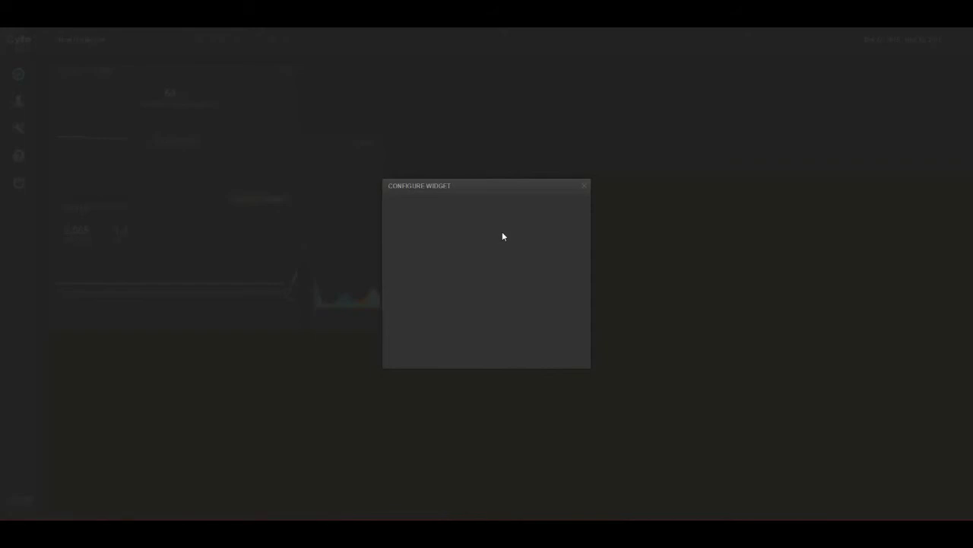
click(499, 255)
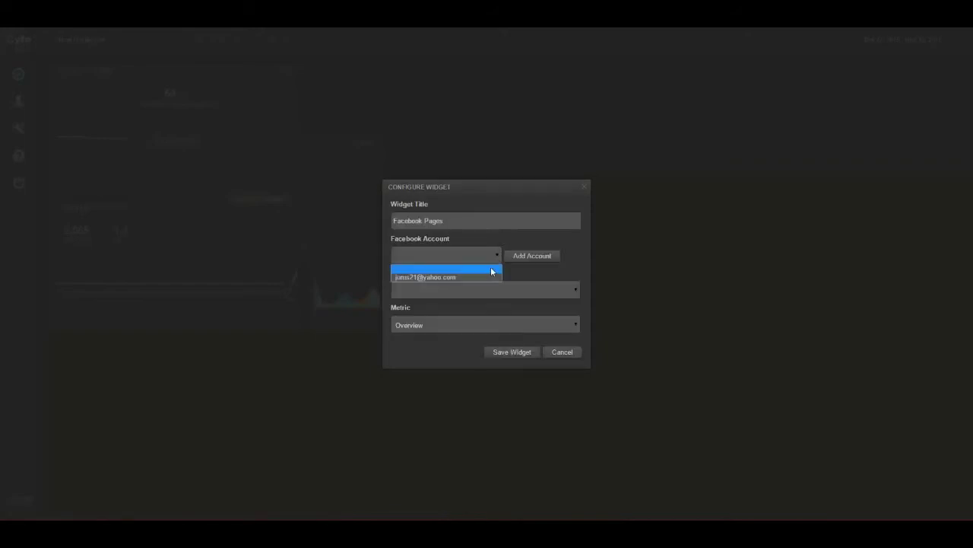
click(493, 276)
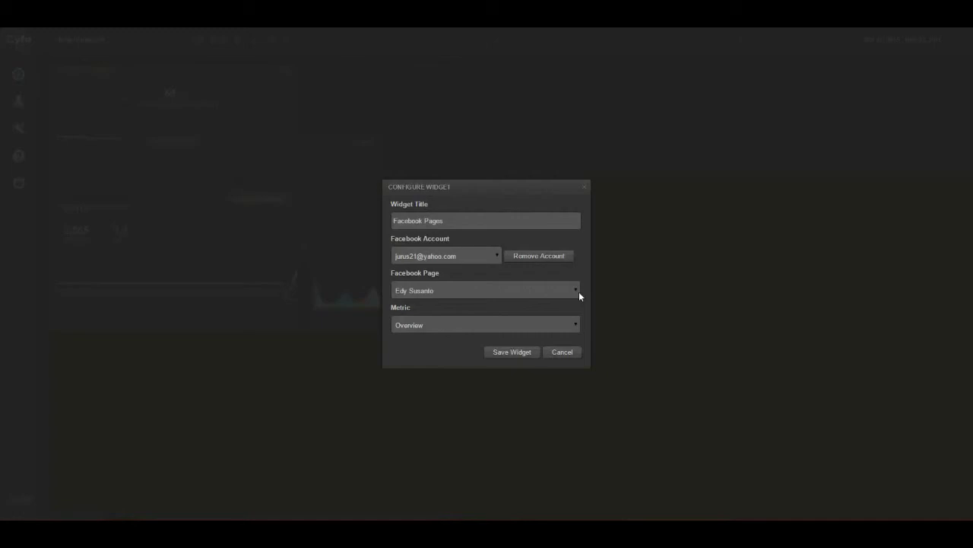
click(574, 324)
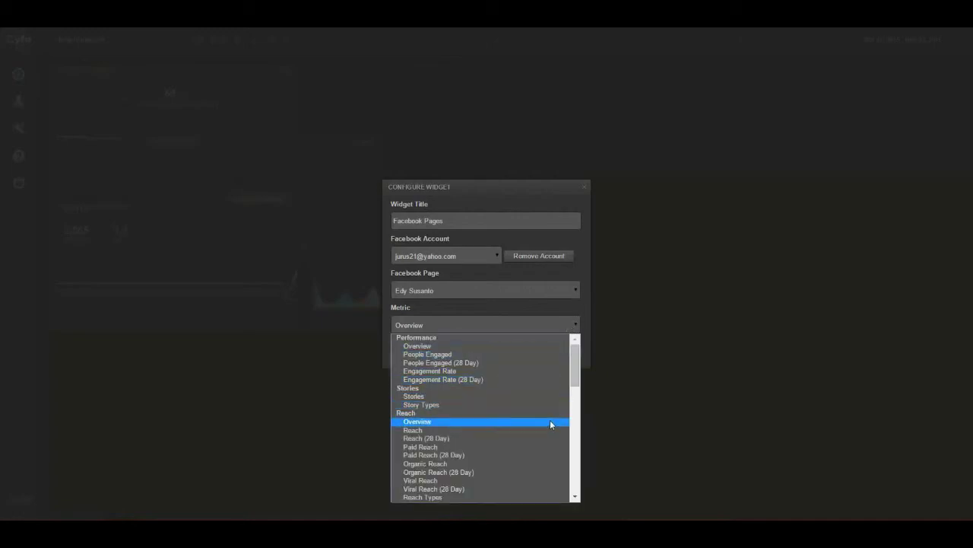
drag(577, 375, 572, 418)
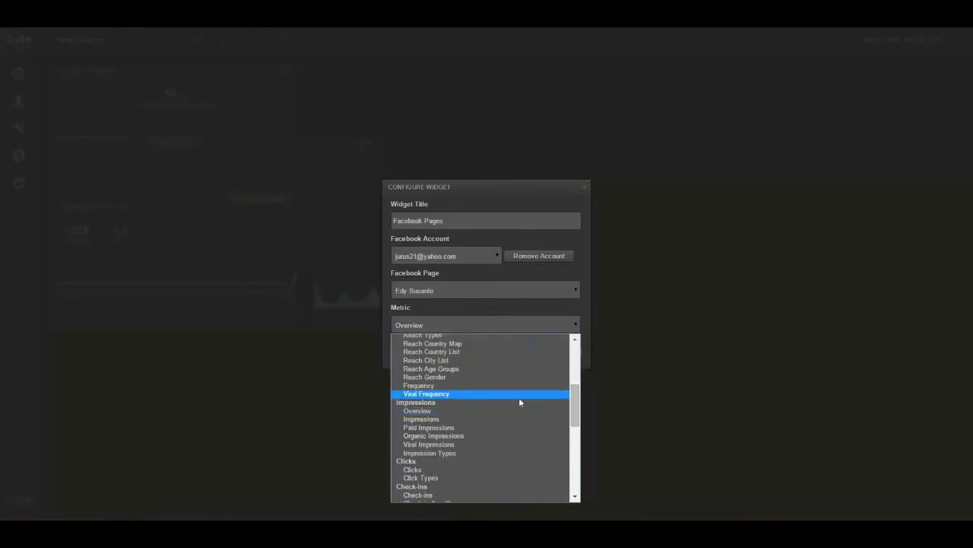
drag(577, 405, 567, 451)
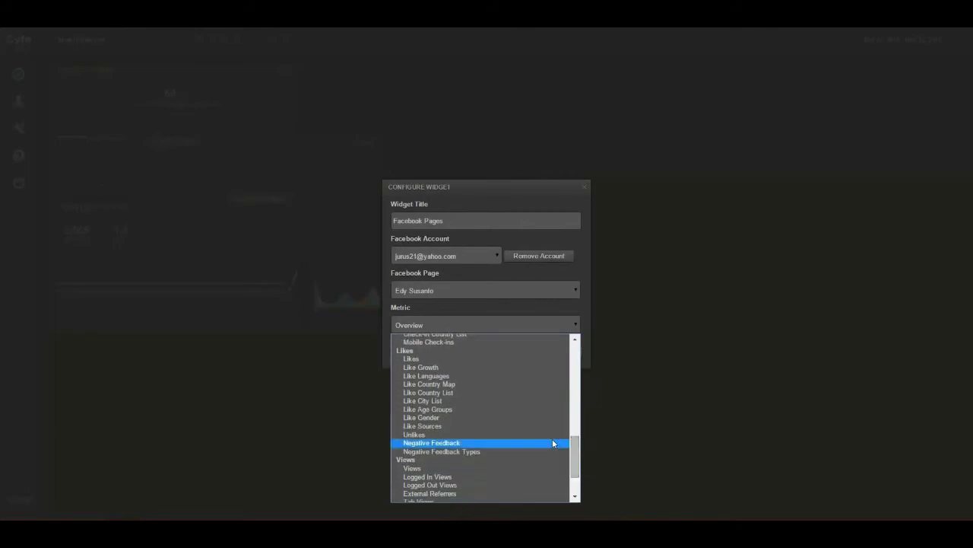
click(517, 367)
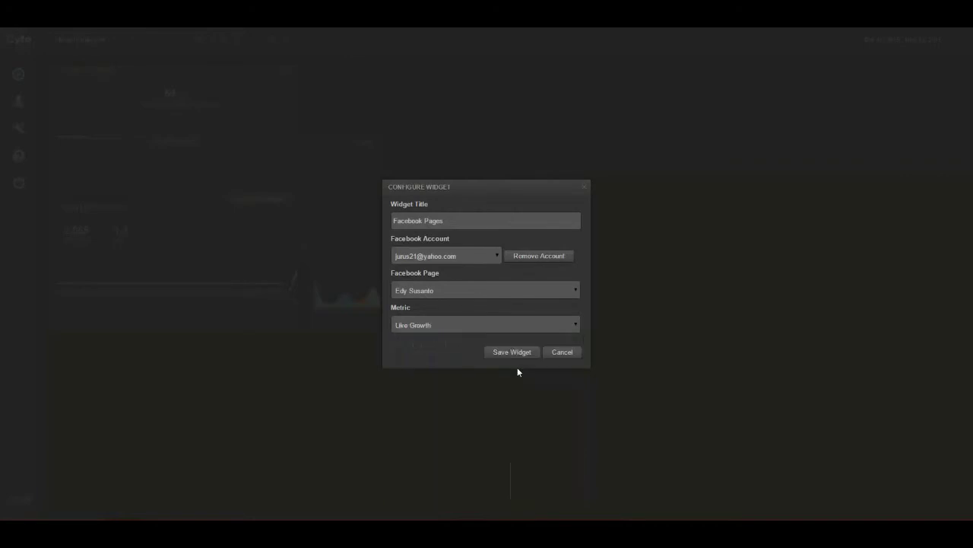
click(513, 352)
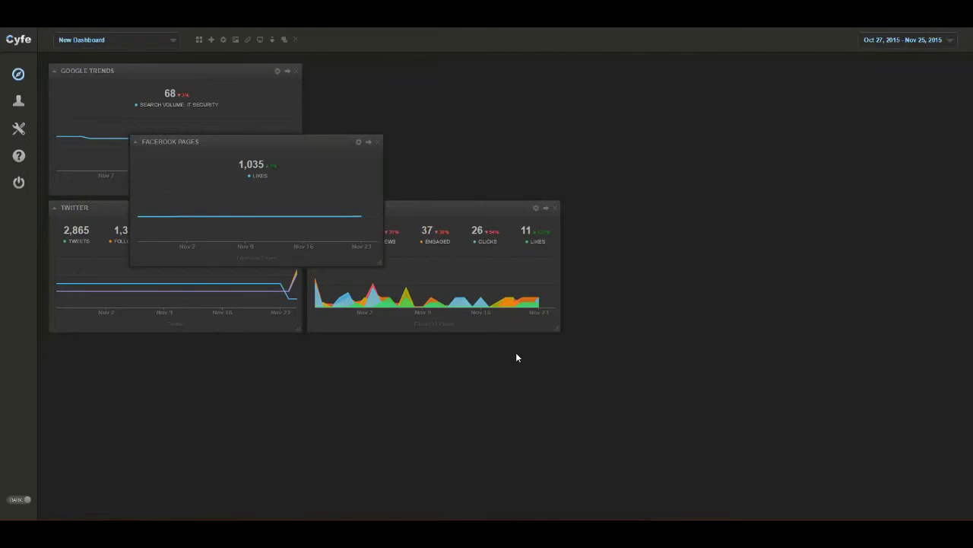
Change the new Facebook Pages widget's metric to Overview under Reach, save it, and move it beside the Google Trends widget.
click(359, 143)
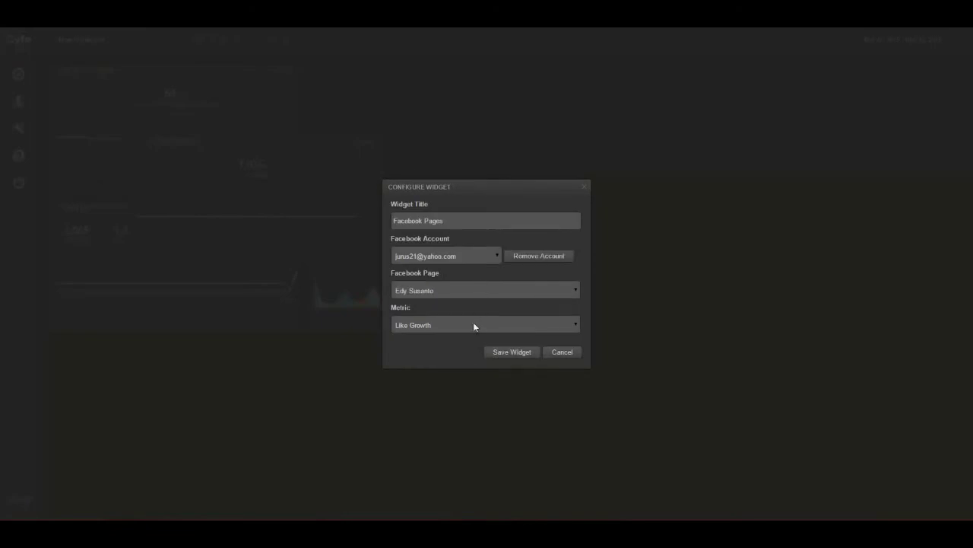
click(474, 325)
drag(574, 428, 576, 479)
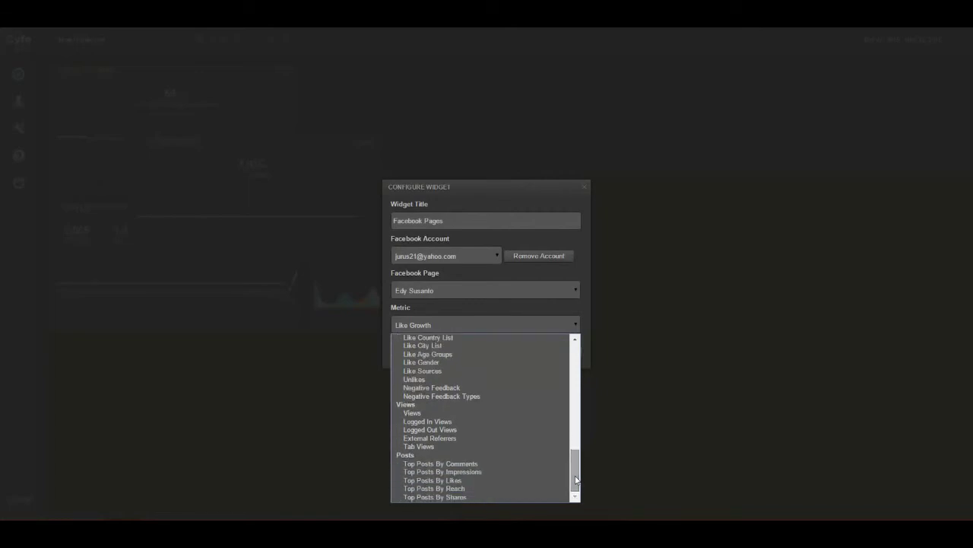
drag(576, 479, 581, 354)
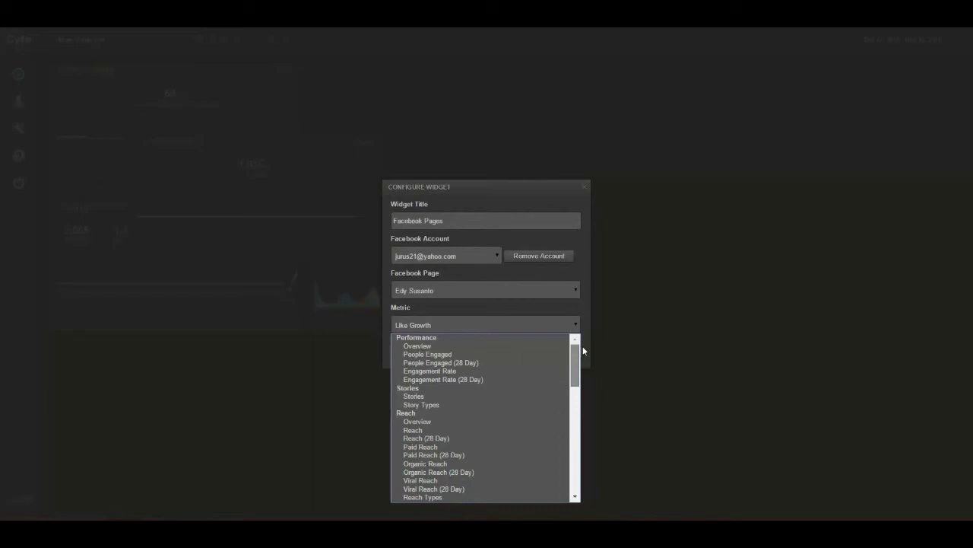
scroll(583, 346, down, 1)
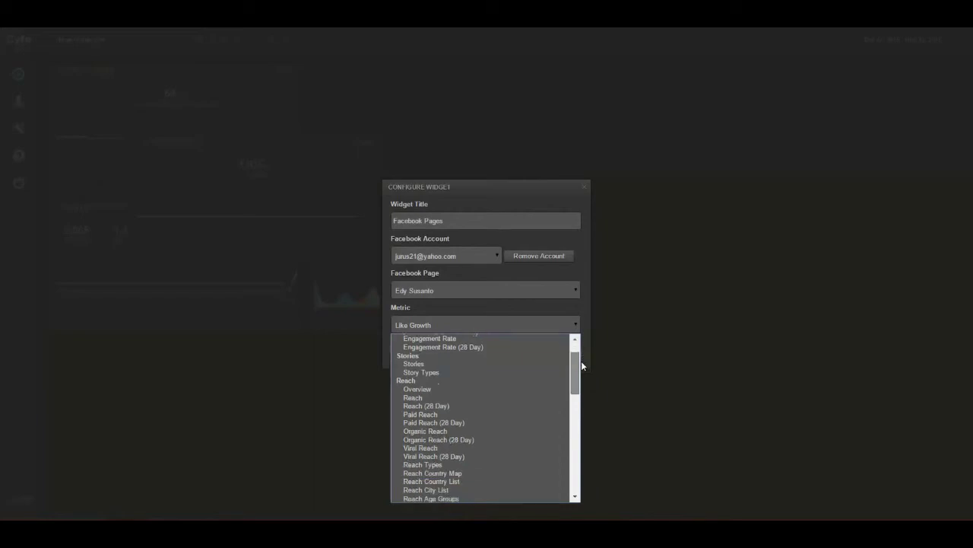
click(524, 391)
click(526, 353)
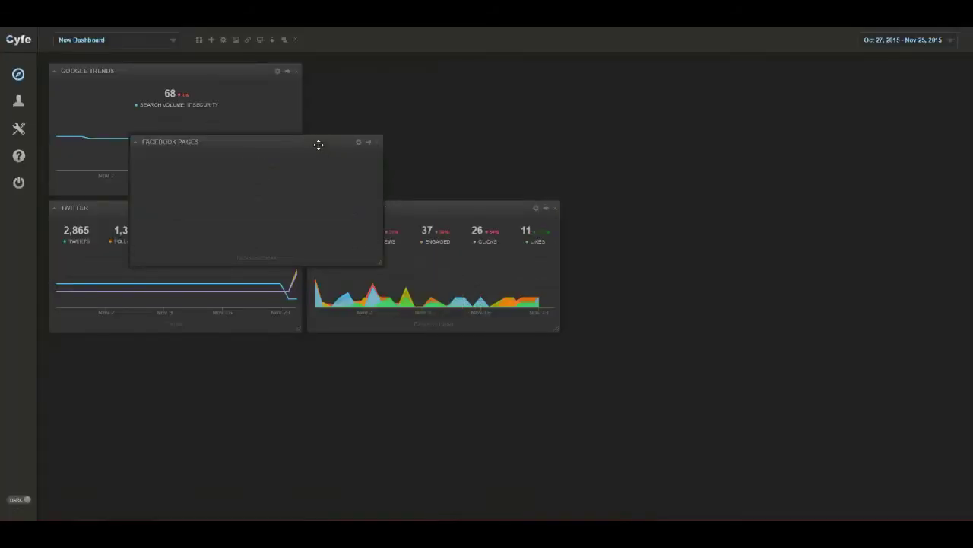
drag(305, 141, 515, 85)
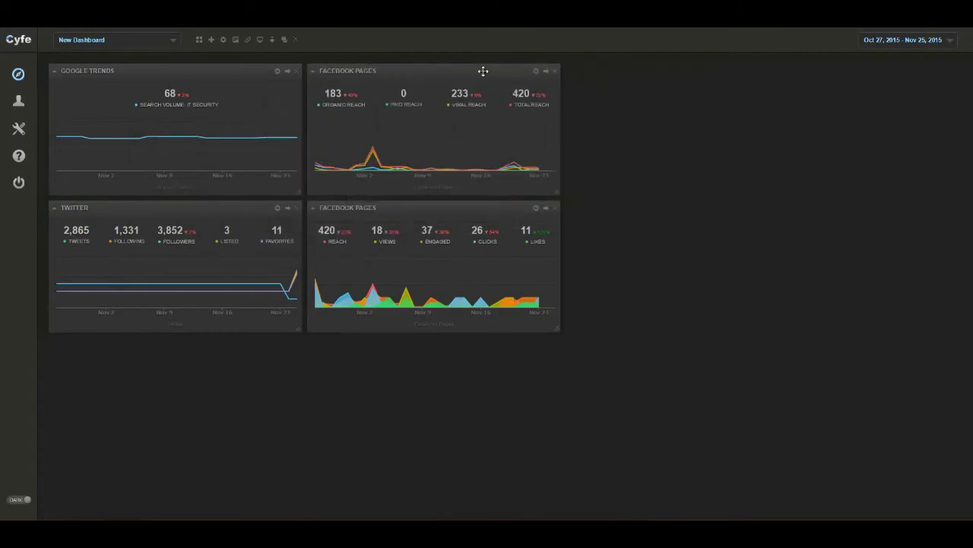
Retitle the Facebook Pages widget beside Google Trends as "Reach Overview" and save it.
click(535, 71)
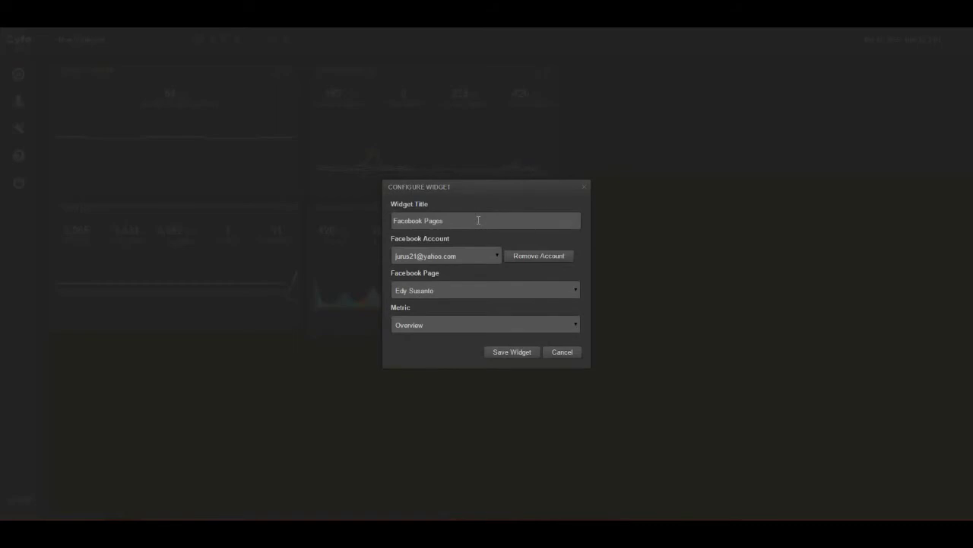
click(480, 324)
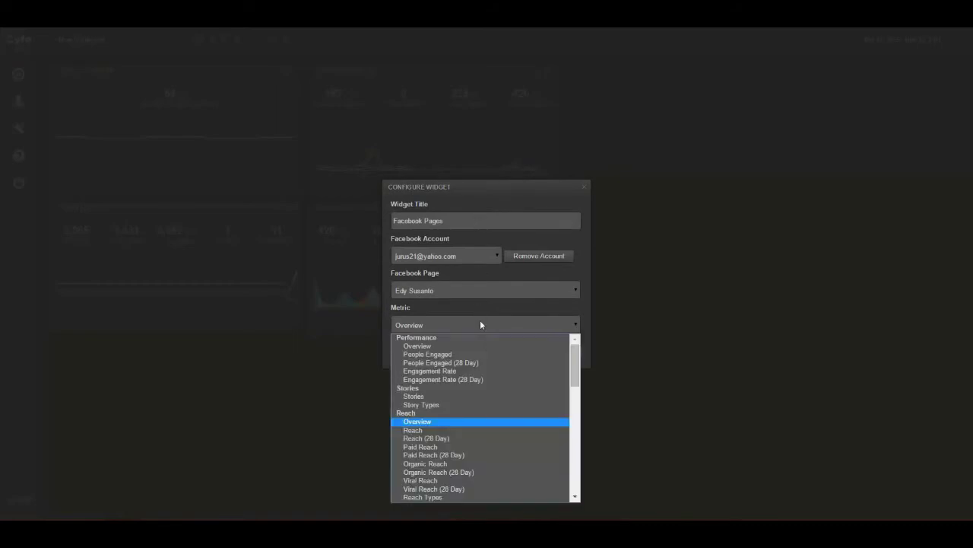
click(481, 325)
drag(452, 220, 377, 220)
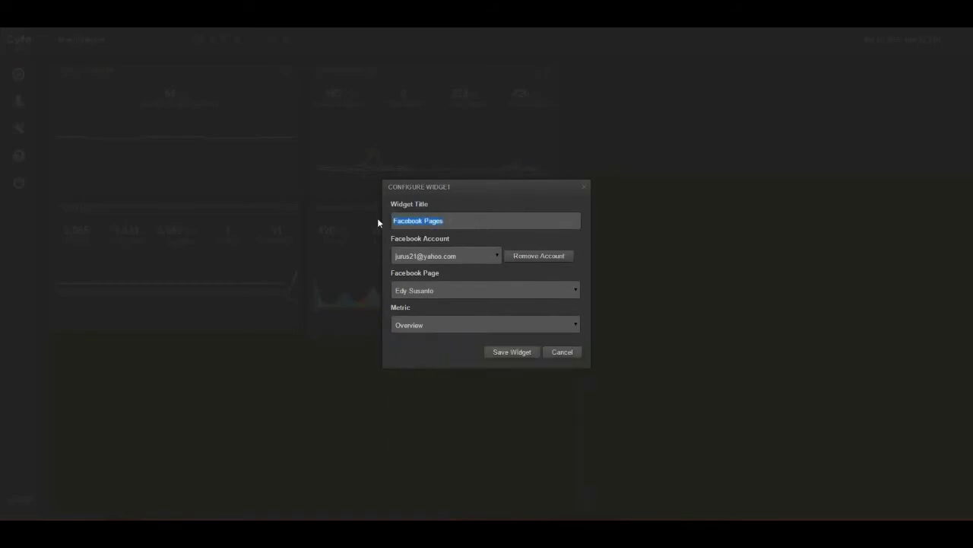
text(Reach Overview)
click(511, 352)
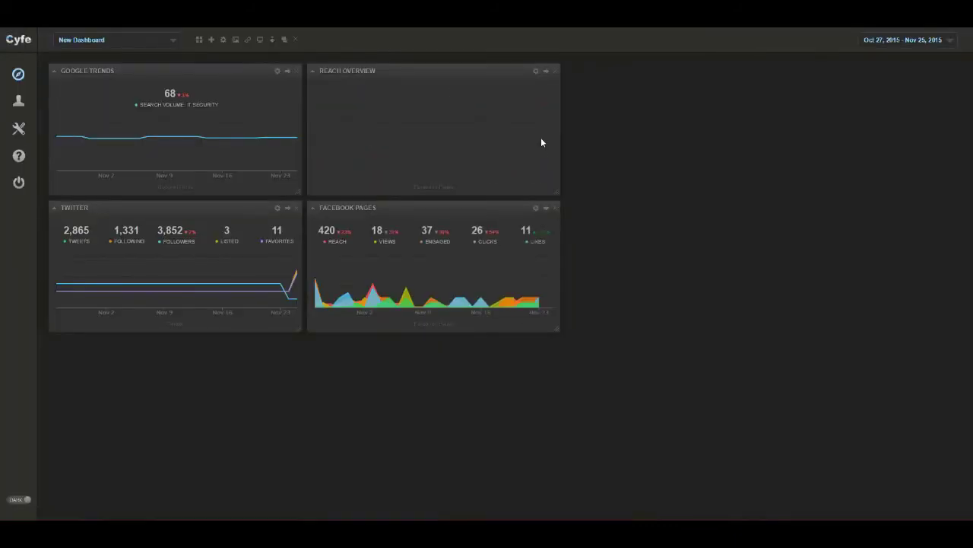
Retitle the Facebook Pages widget below Reach Overview as "Performance Overview Facebook Pages" and save it.
click(537, 208)
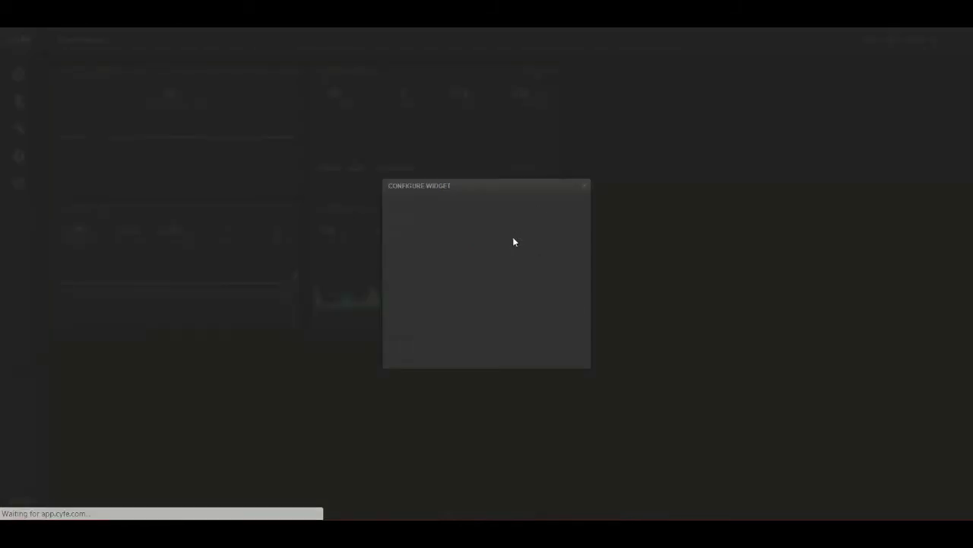
click(529, 322)
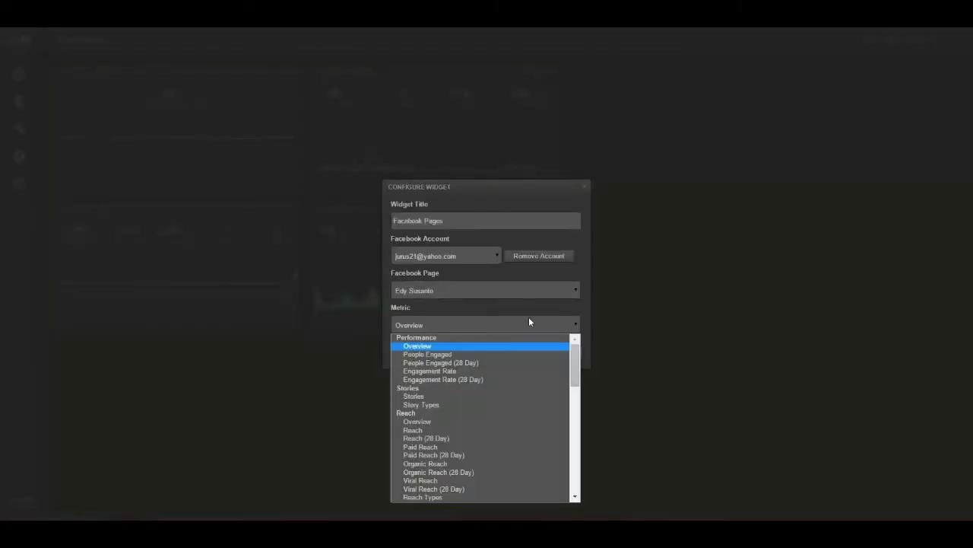
click(469, 223)
drag(453, 222, 358, 222)
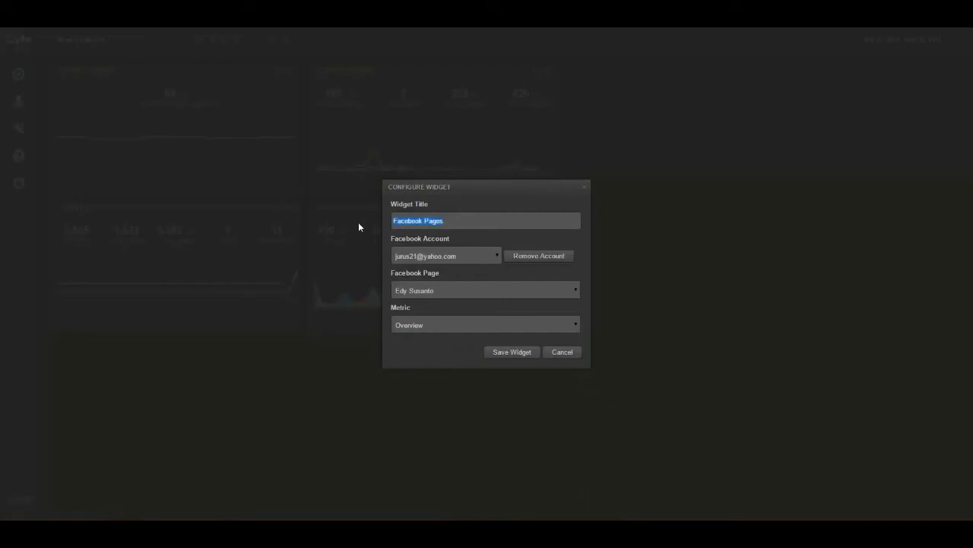
click(394, 220)
text(Pm)
text(rformance Ov)
text(erview)
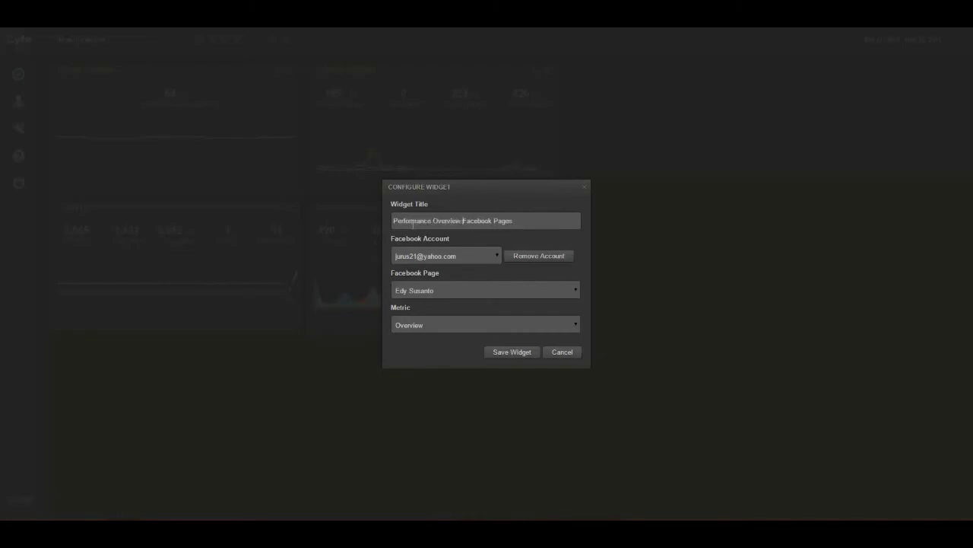
click(504, 356)
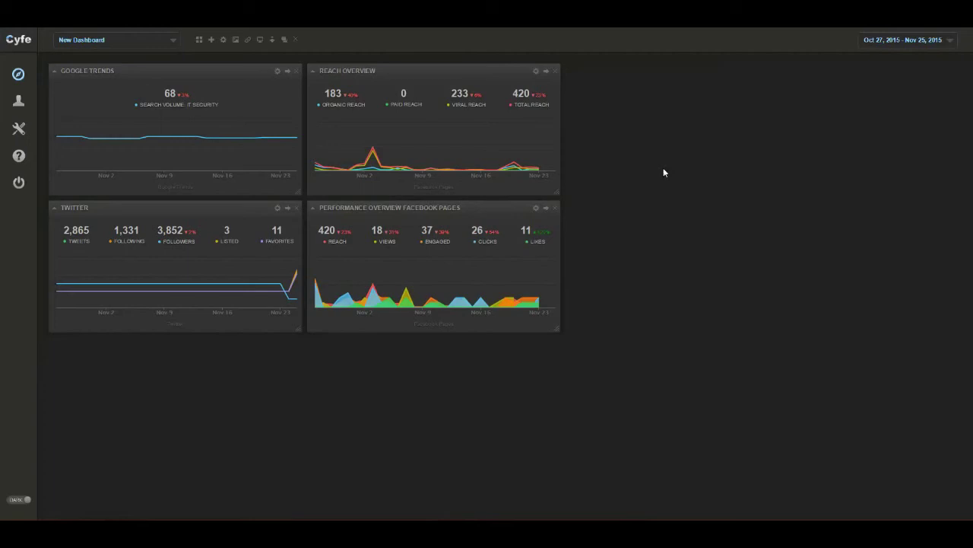
Move the Twitter widget from New Dashboard to the existing personal Pages Dashboard.
click(288, 210)
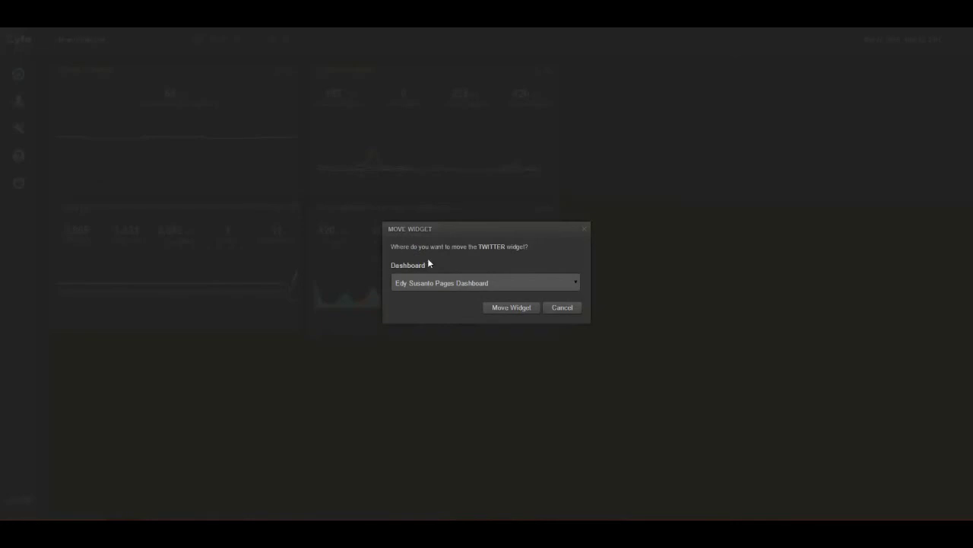
click(463, 280)
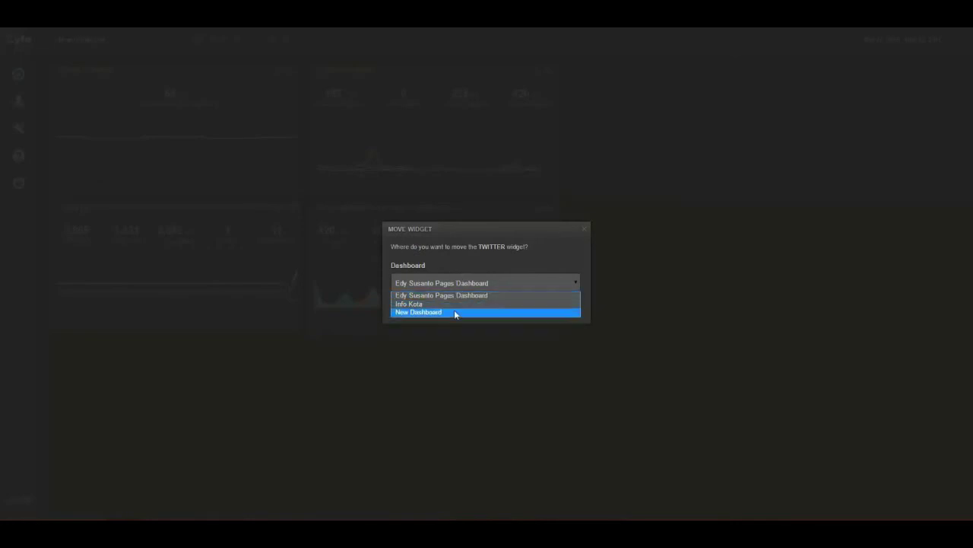
click(454, 295)
click(500, 308)
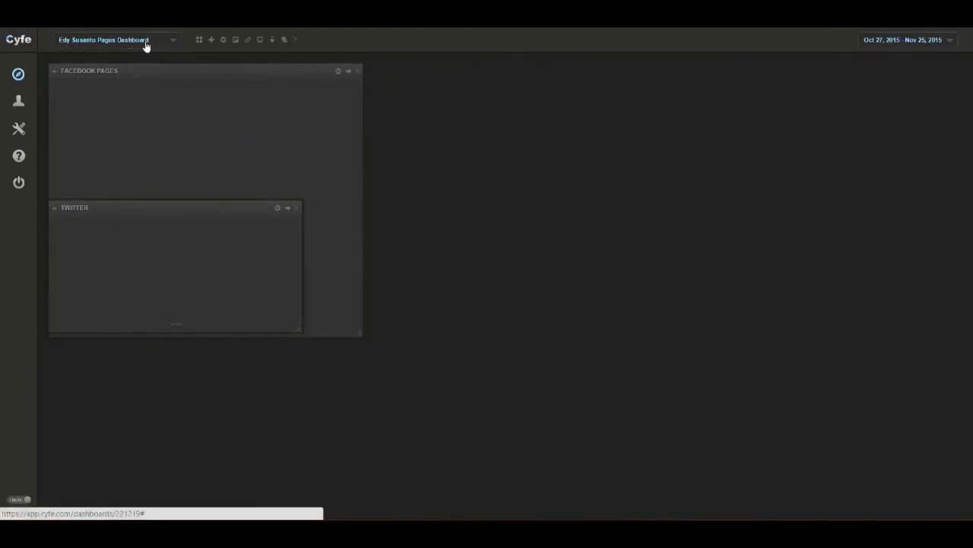
Place the moved Twitter widget to the right of the Facebook Pages widget, and return to New Dashboard.
drag(181, 203, 511, 77)
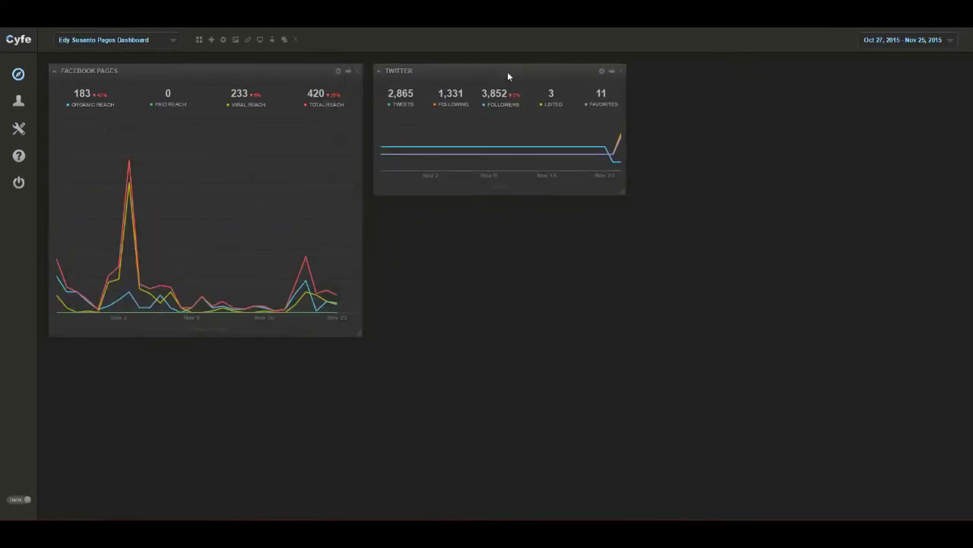
mouse_move(172, 45)
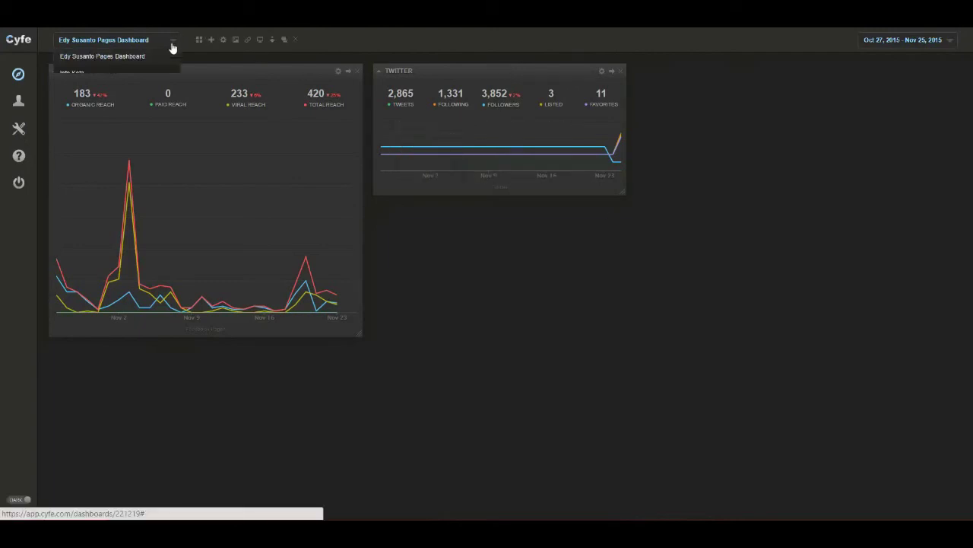
click(150, 106)
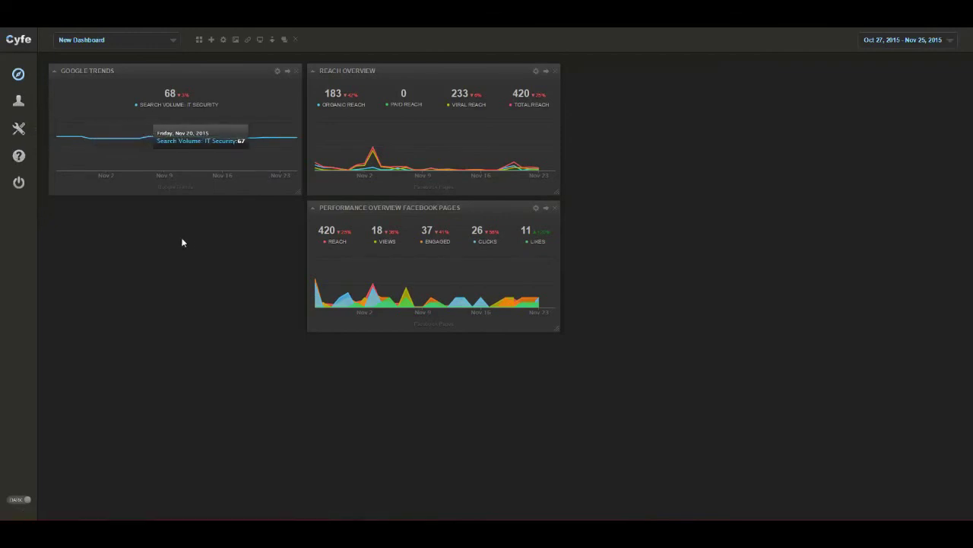
Browse the SEO, Other and Custom categories of widgets available to add, and close the widget list.
click(200, 39)
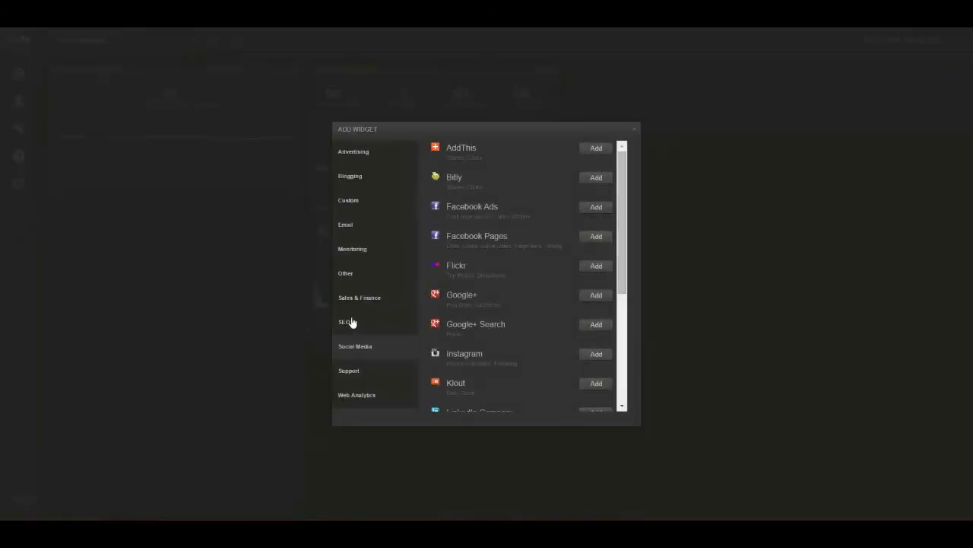
click(351, 322)
click(354, 274)
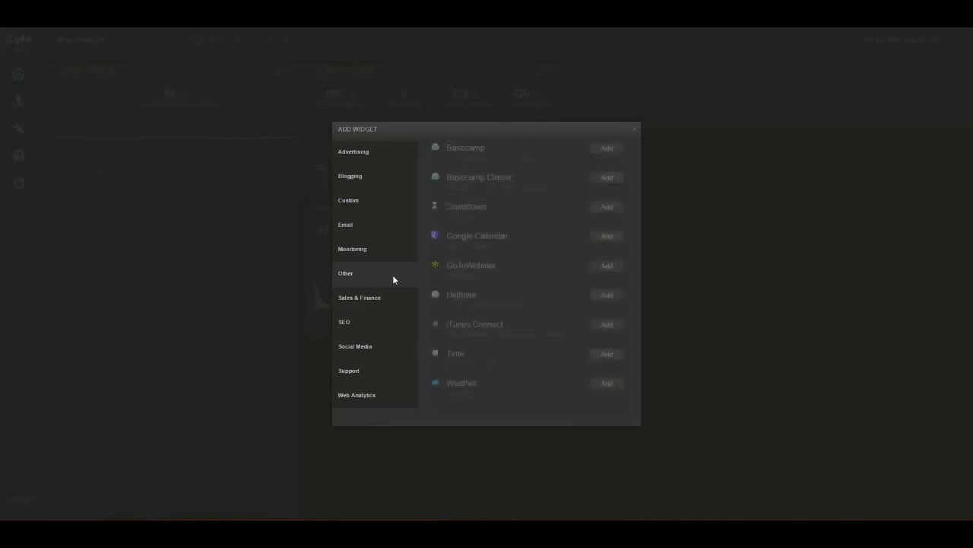
click(354, 207)
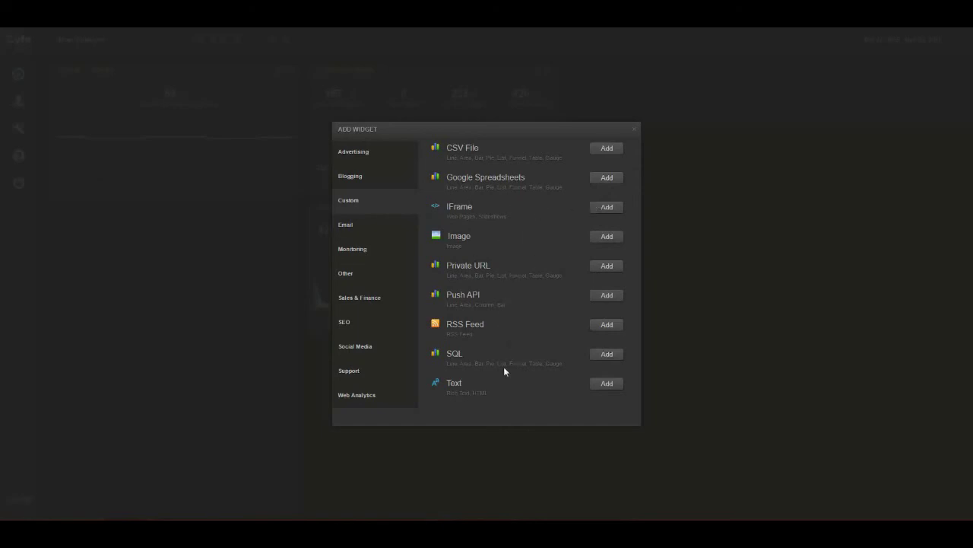
click(634, 129)
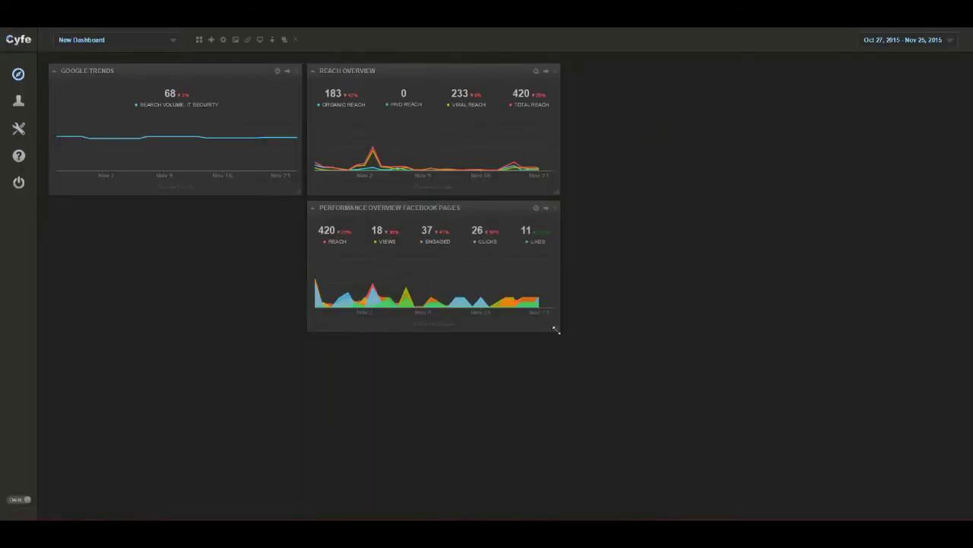
Move Performance Overview Facebook Pages beneath Google Trends, and stretch it and Reach Overview downward to a common lower edge.
drag(458, 211, 209, 217)
drag(330, 335, 302, 454)
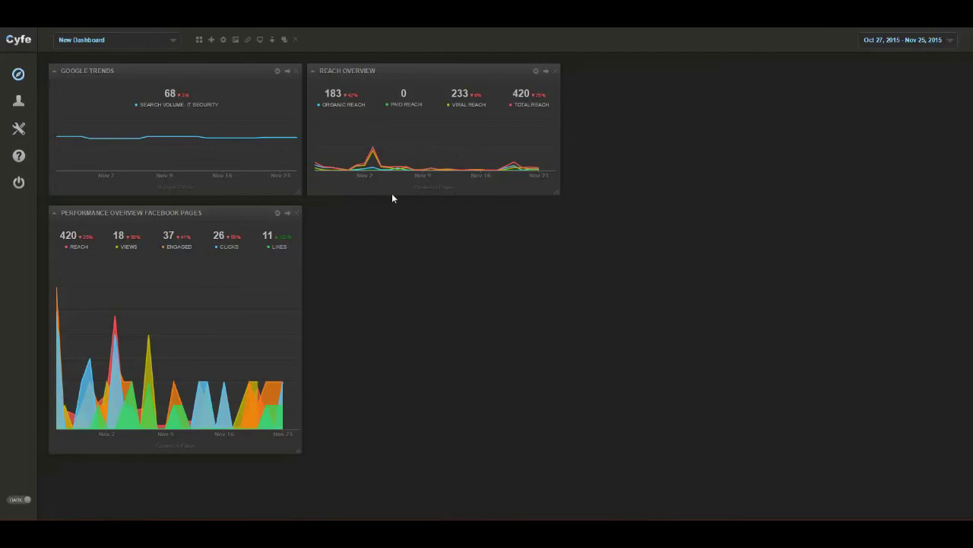
click(425, 191)
drag(559, 196, 563, 453)
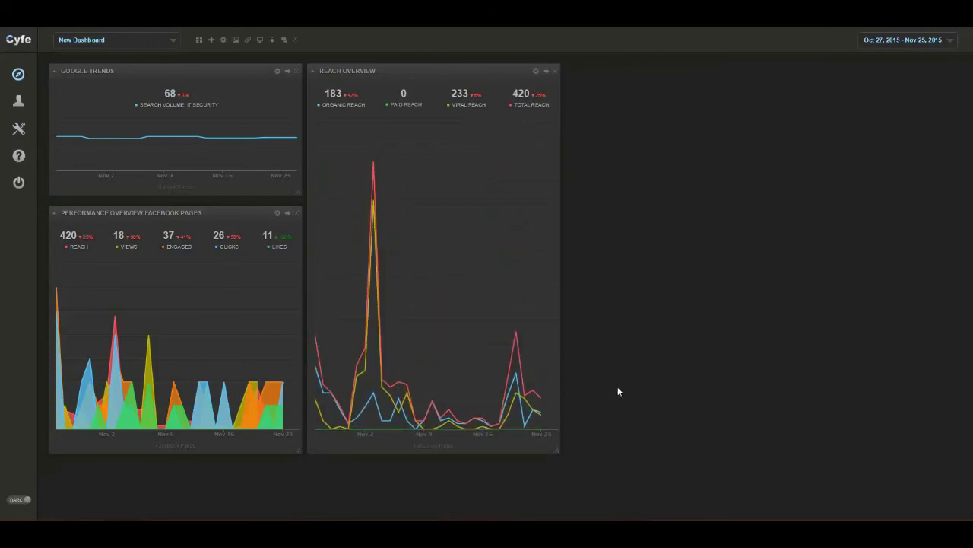